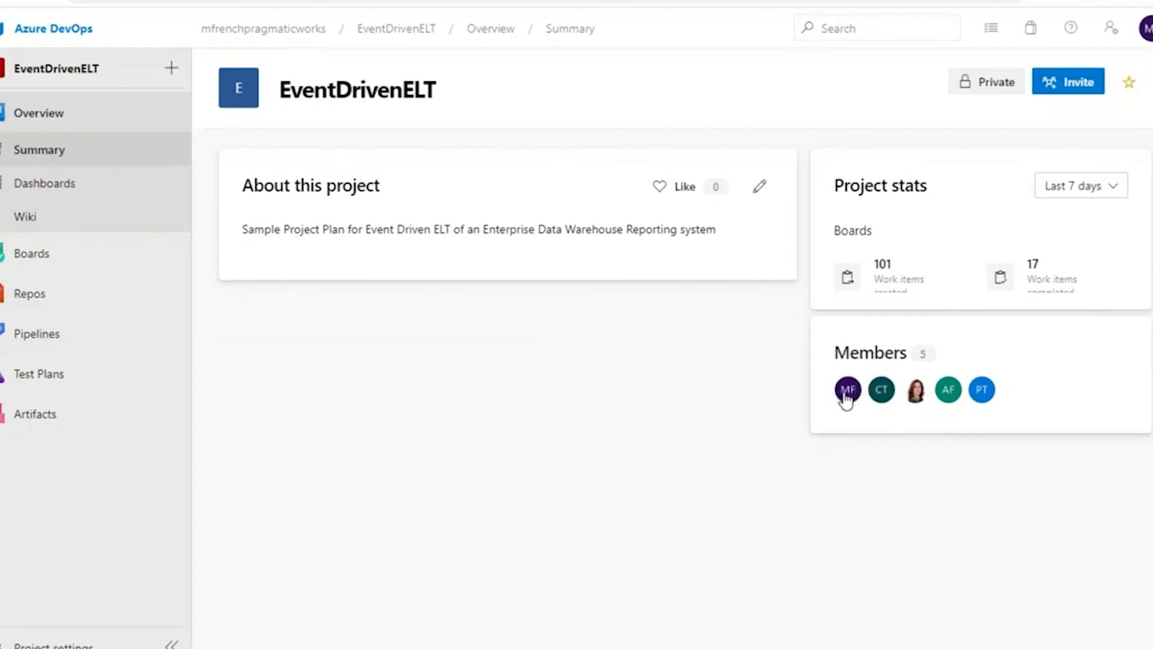
- View the contact cards of the five members of the EventDrivenELT project
left_click(847, 392)
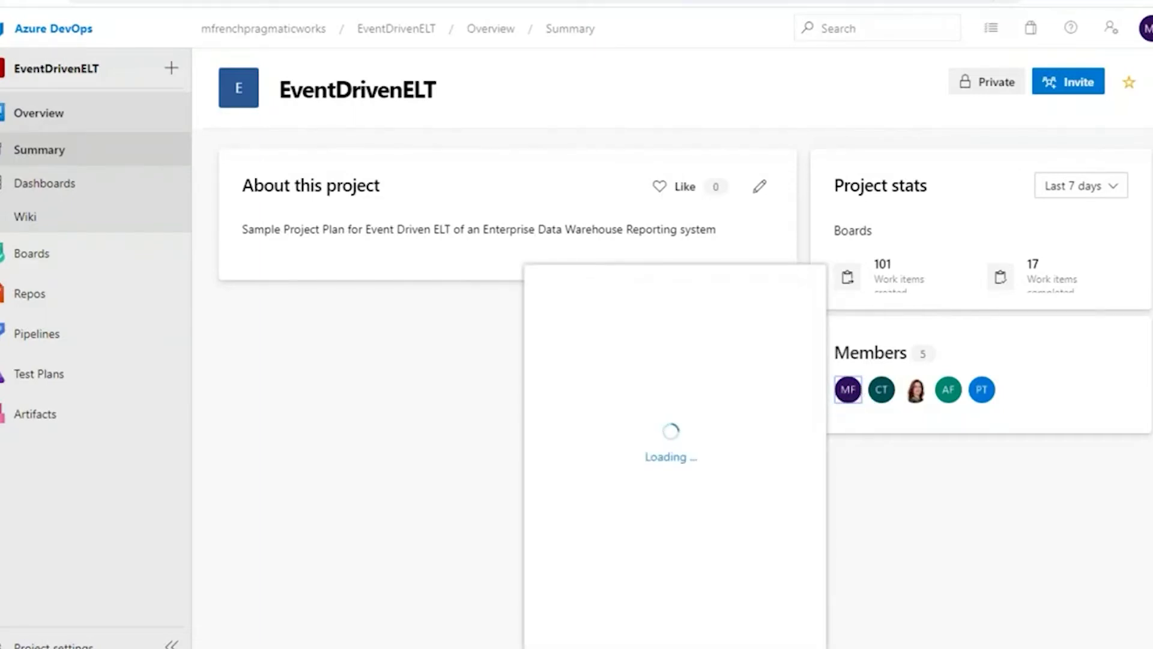
left_click(888, 405)
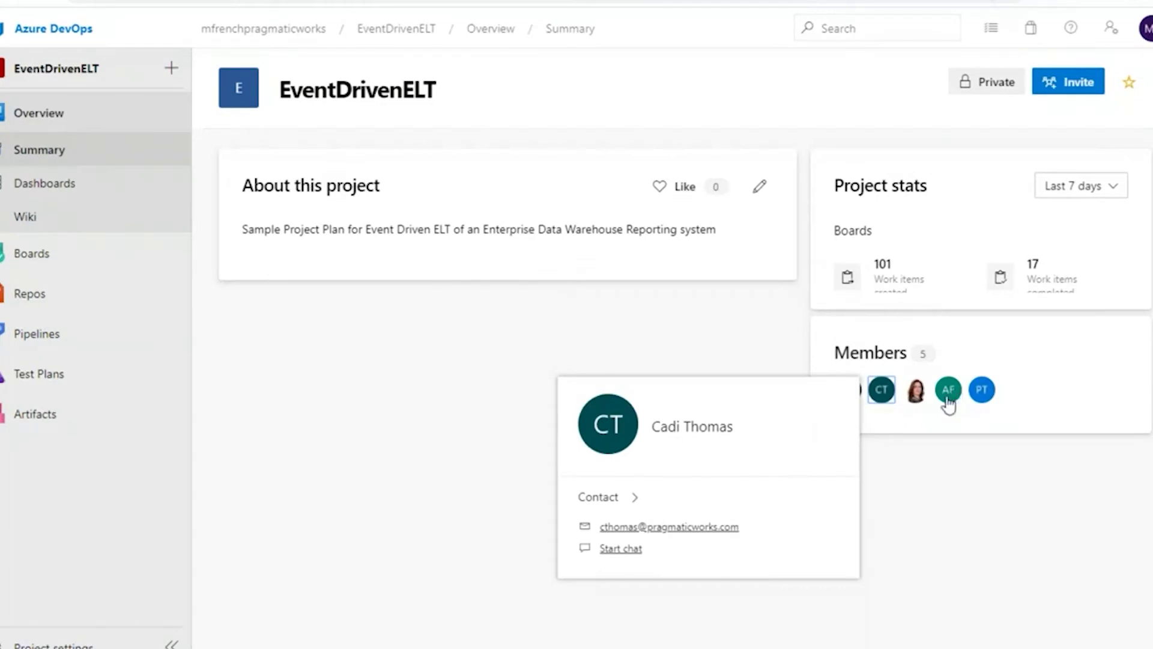
left_click(915, 406)
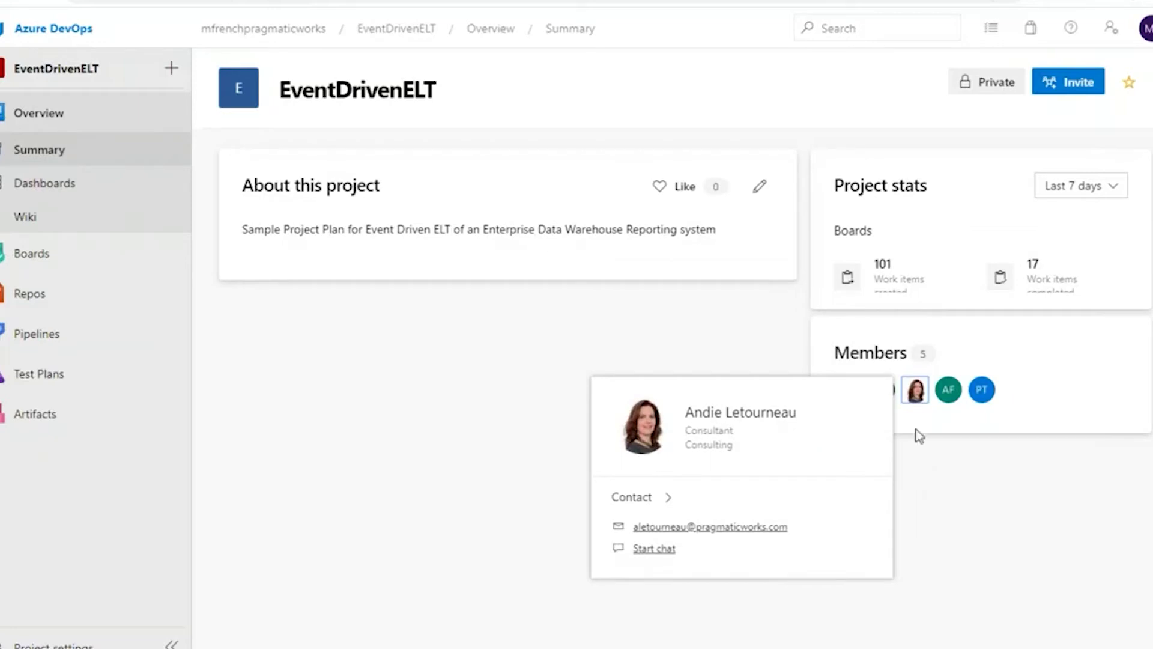
left_click(949, 391)
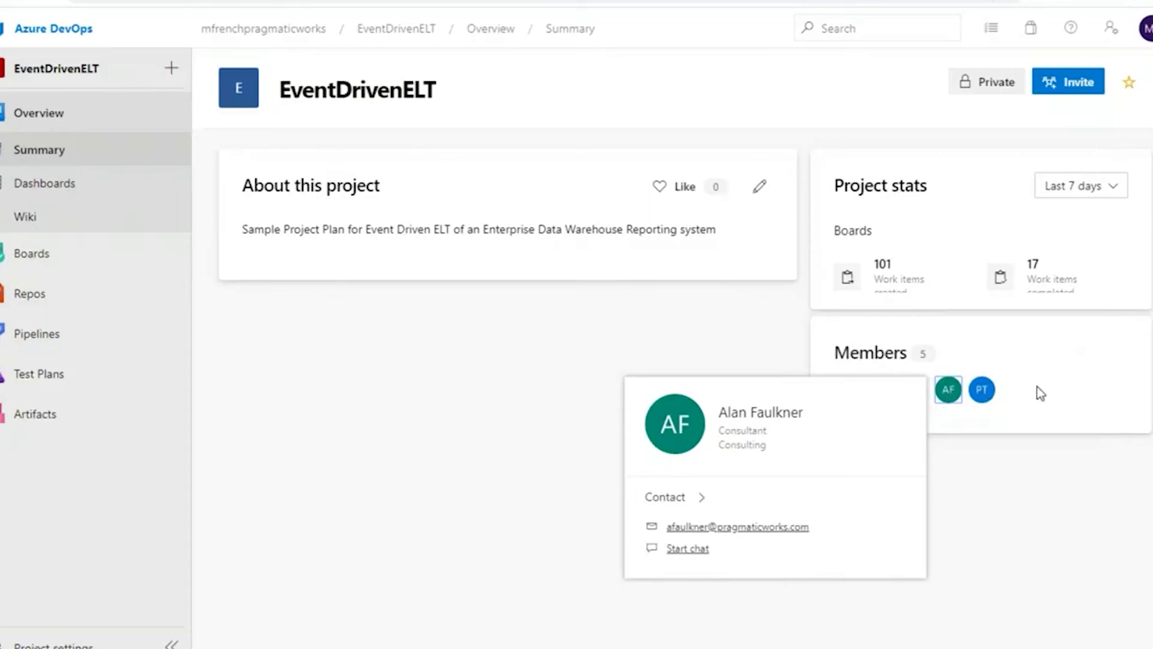
left_click(988, 396)
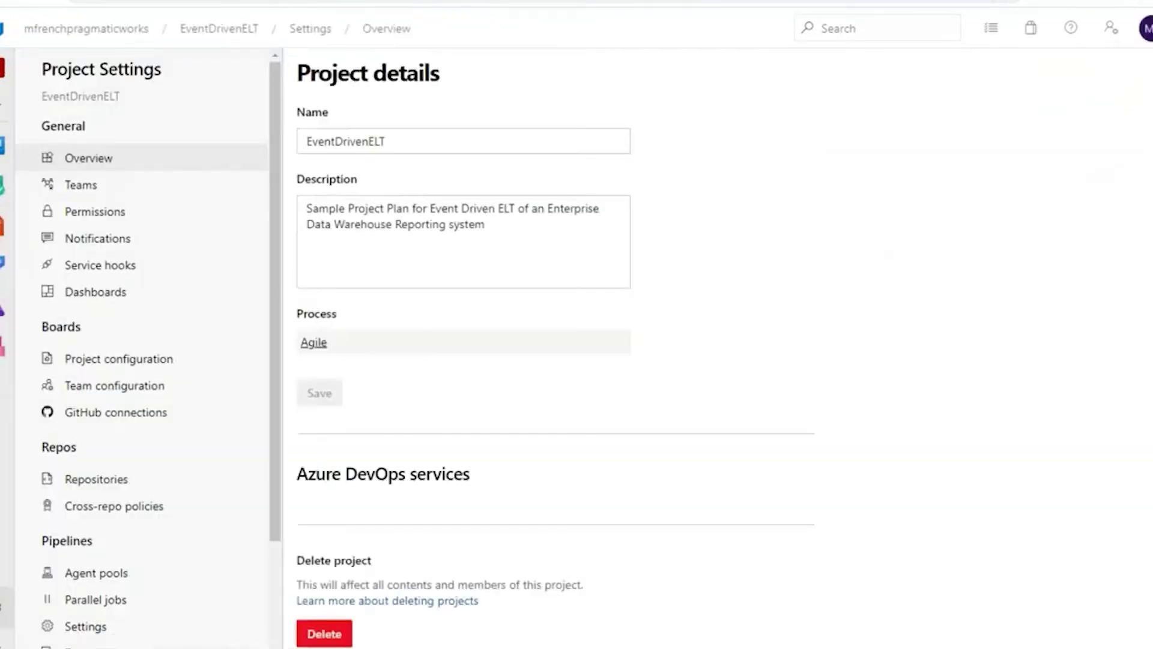
- Review the iteration start and end dates in the boards' project configuration, and return to the project summary
left_click(133, 362)
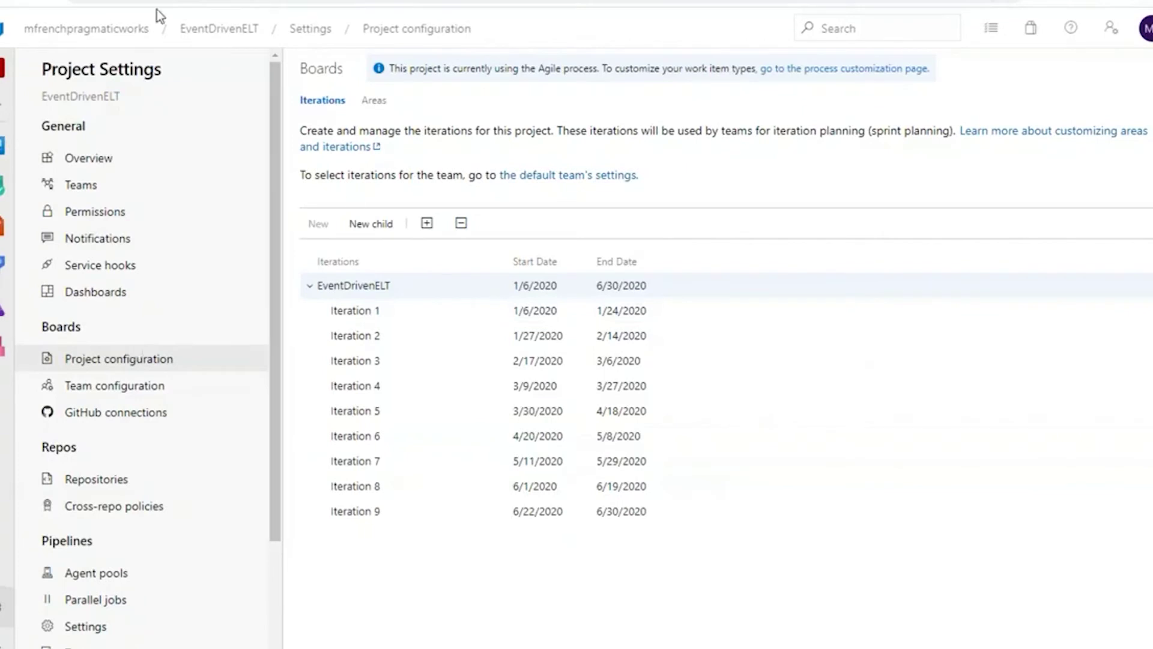
mouse_move(38, 215)
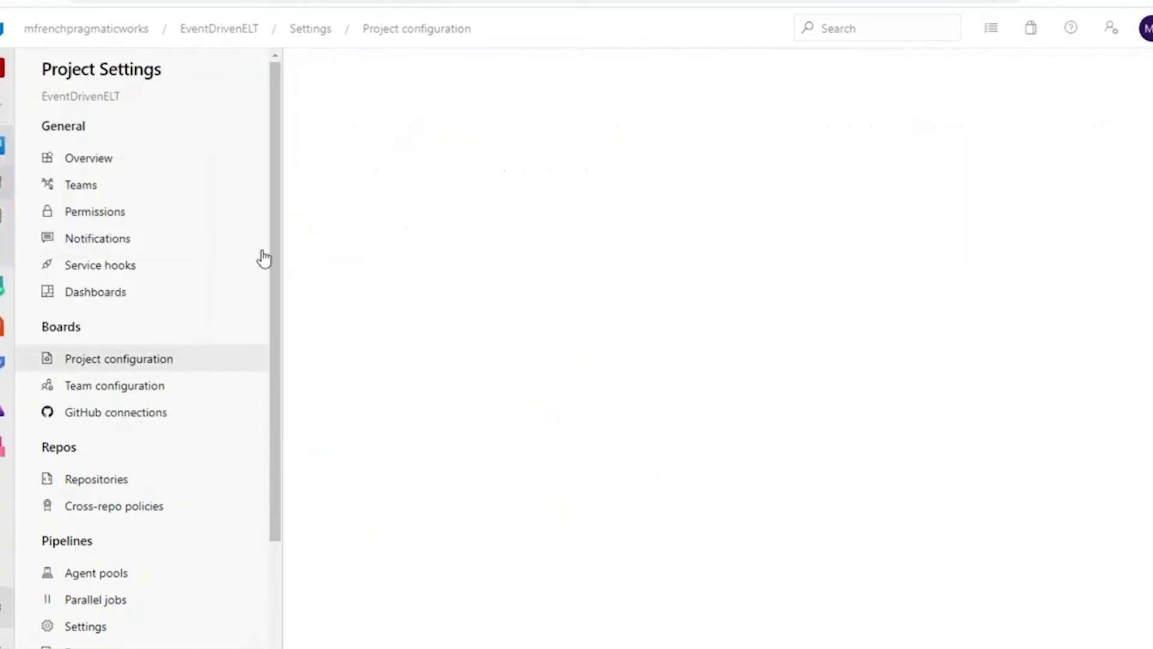
mouse_move(3, 287)
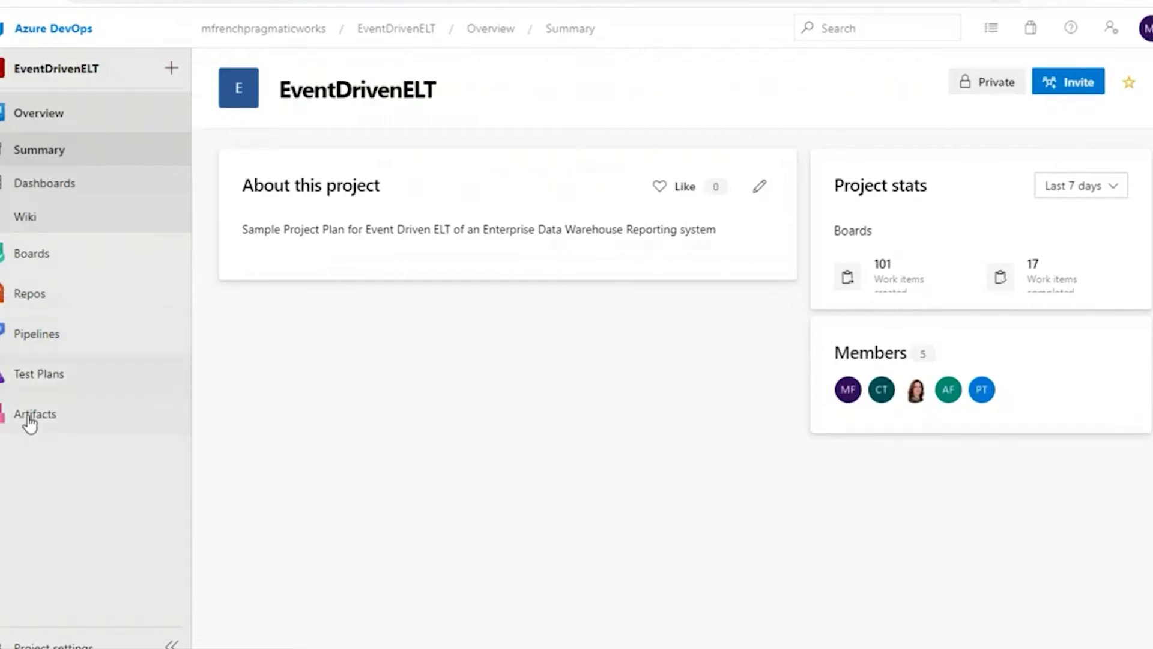
- Examine the project's recently updated work items, including their types, assignees and states, through to the unassigned ones
left_click(29, 254)
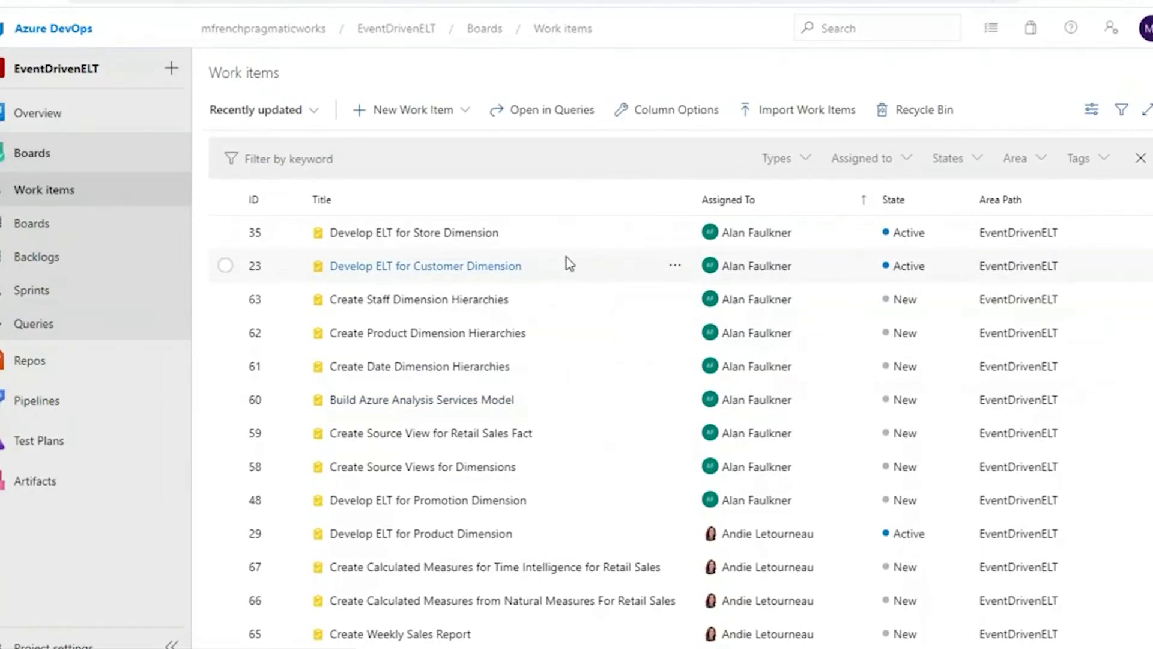
scroll(567, 258, "down", 5)
scroll(600, 308, "down", 5)
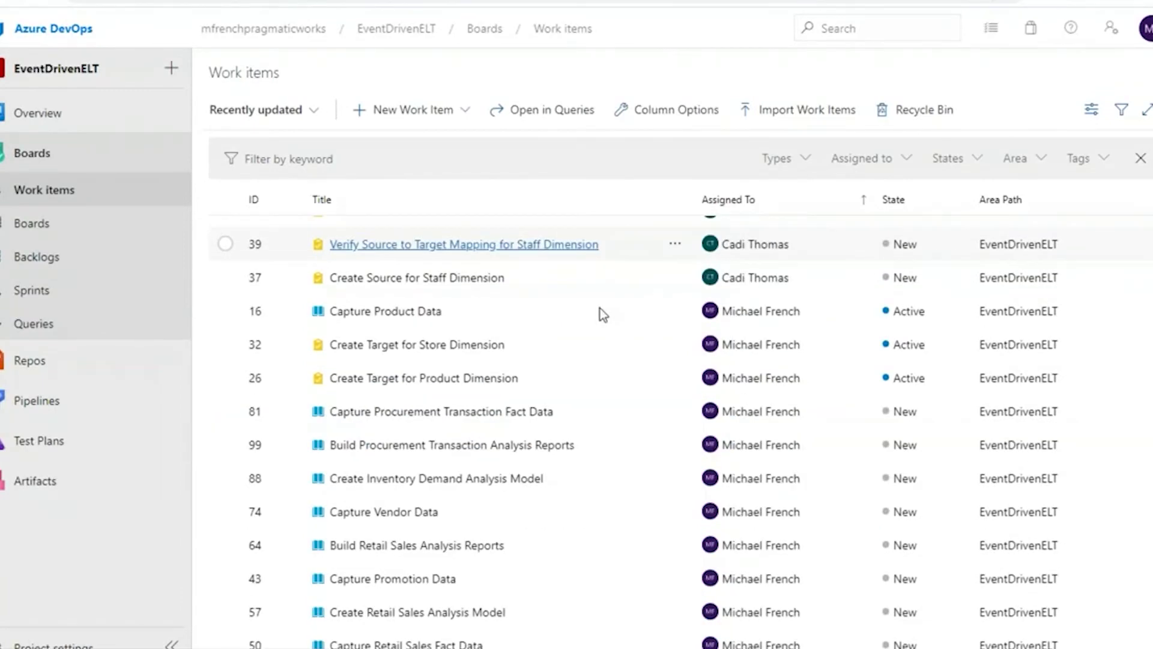
scroll(600, 308, "down", 2)
scroll(772, 363, "down", 4)
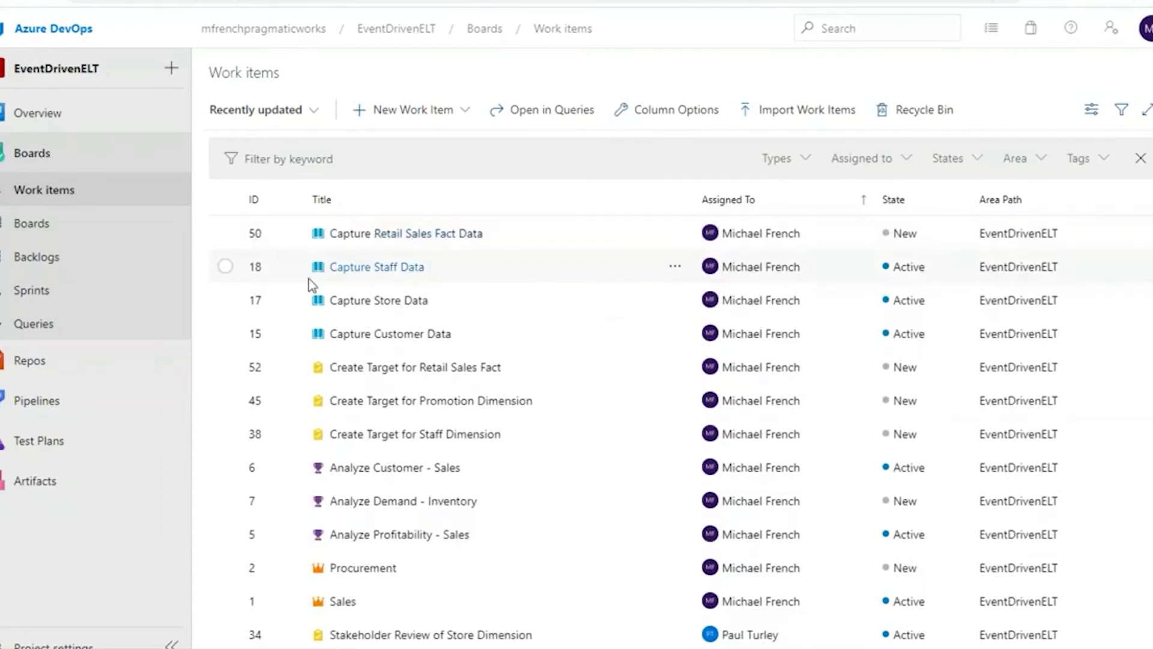
scroll(335, 347, "up", 6)
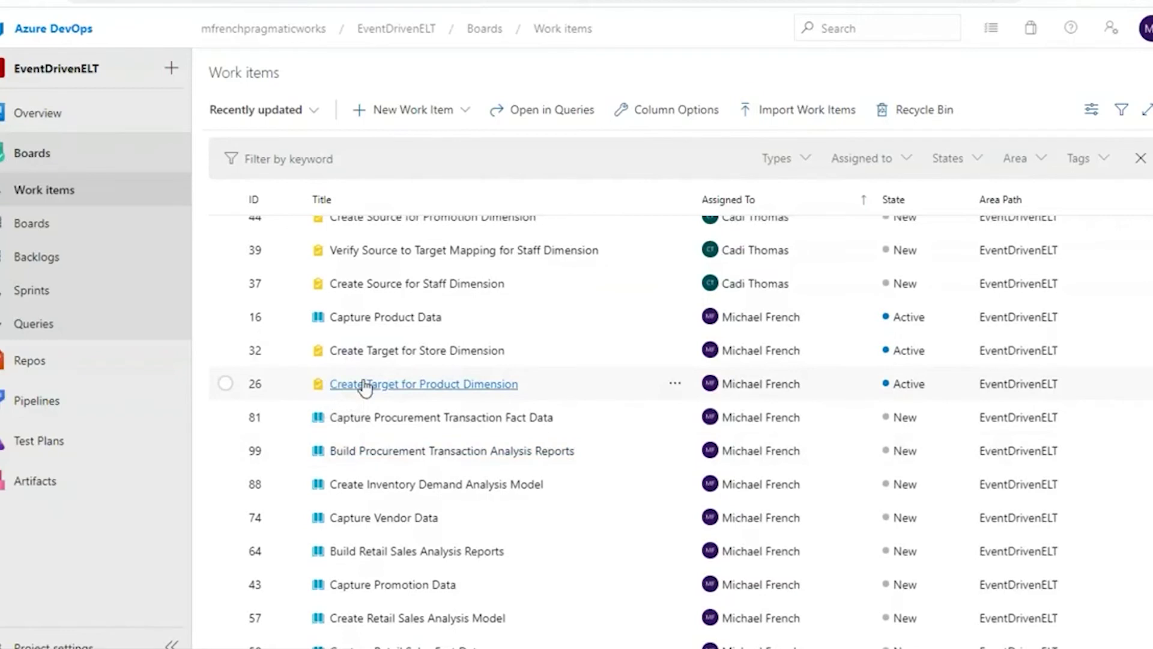
scroll(365, 388, "down", 10)
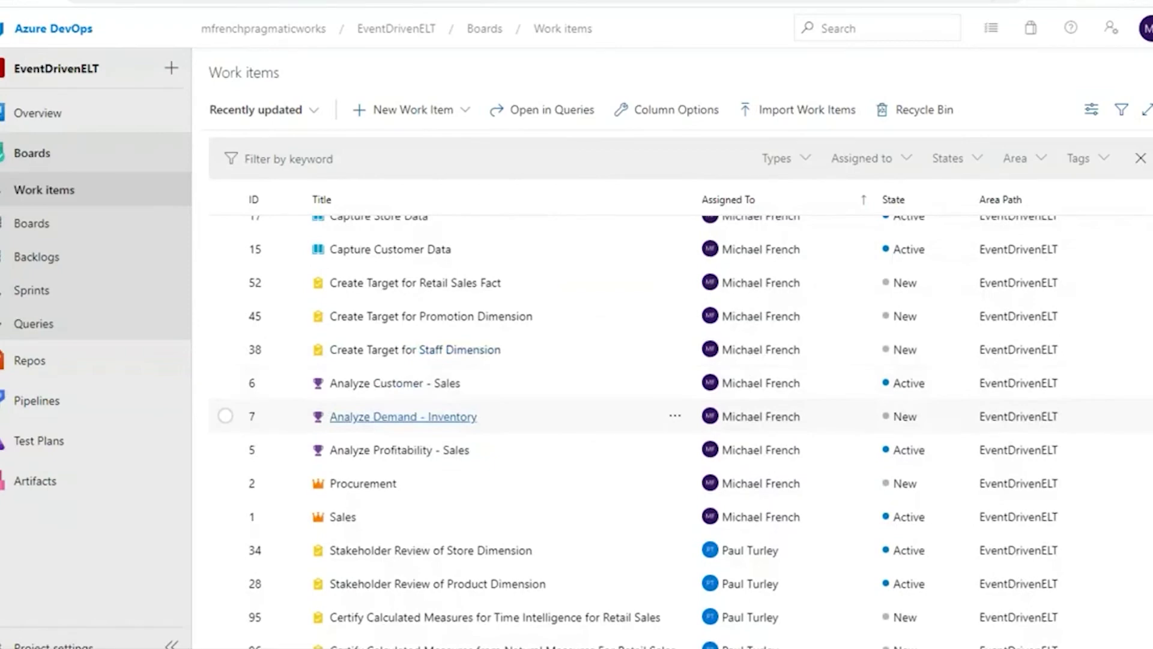
scroll(316, 254, "down", 10)
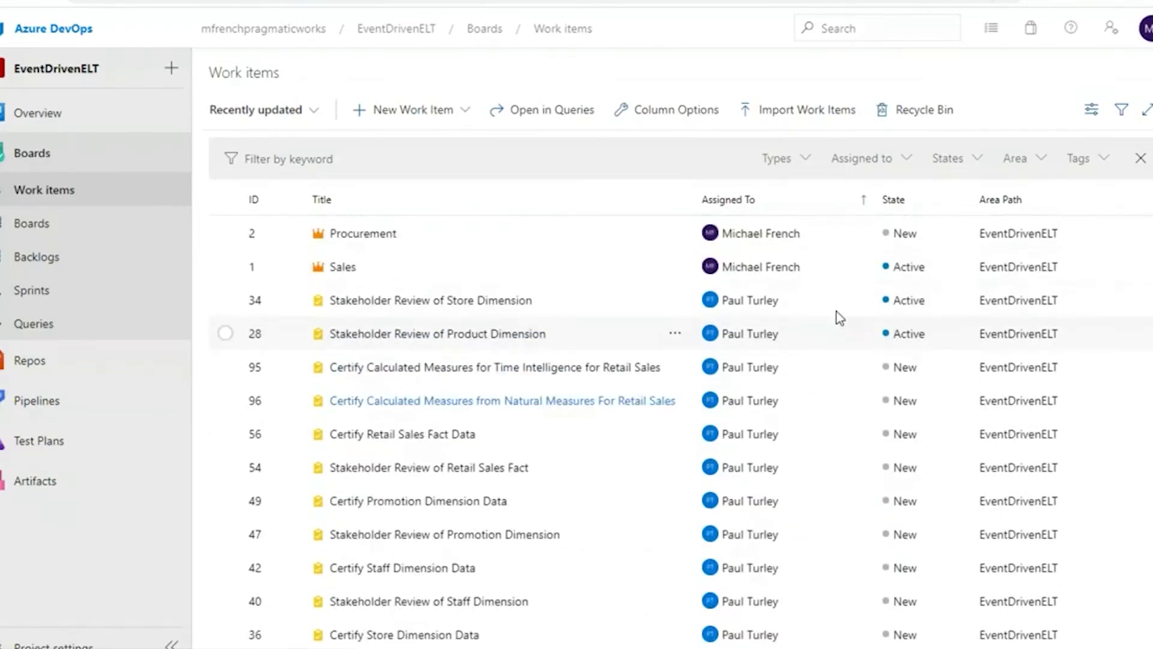
scroll(370, 244, "up", 3)
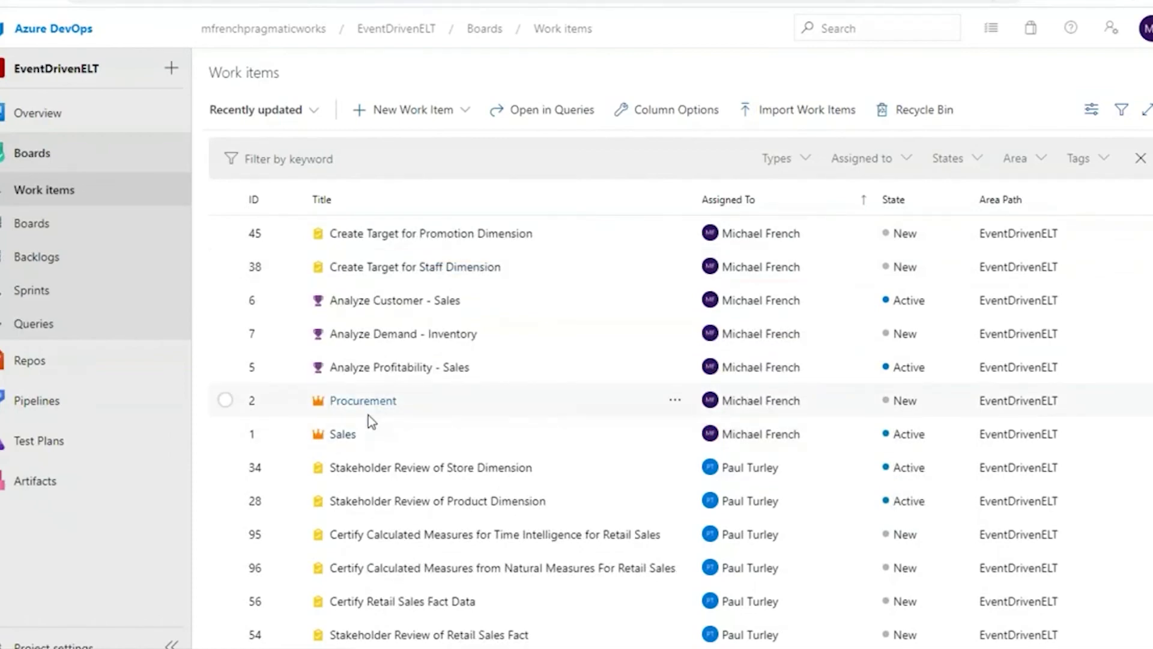
scroll(369, 415, "down", 2)
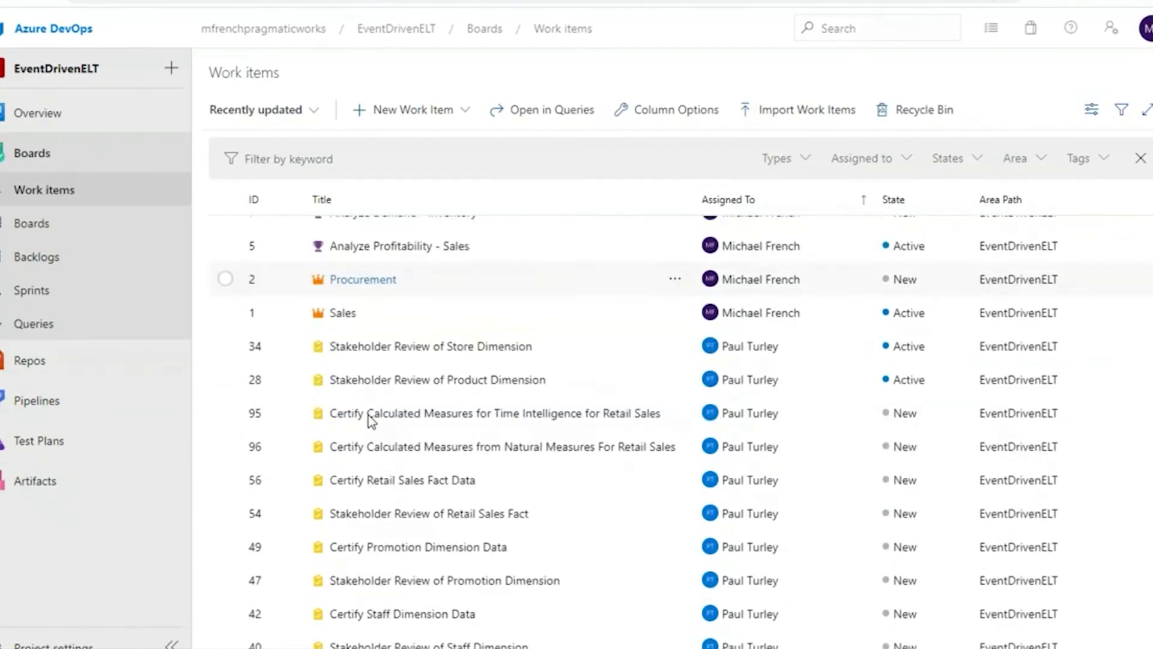
scroll(369, 415, "down", 10)
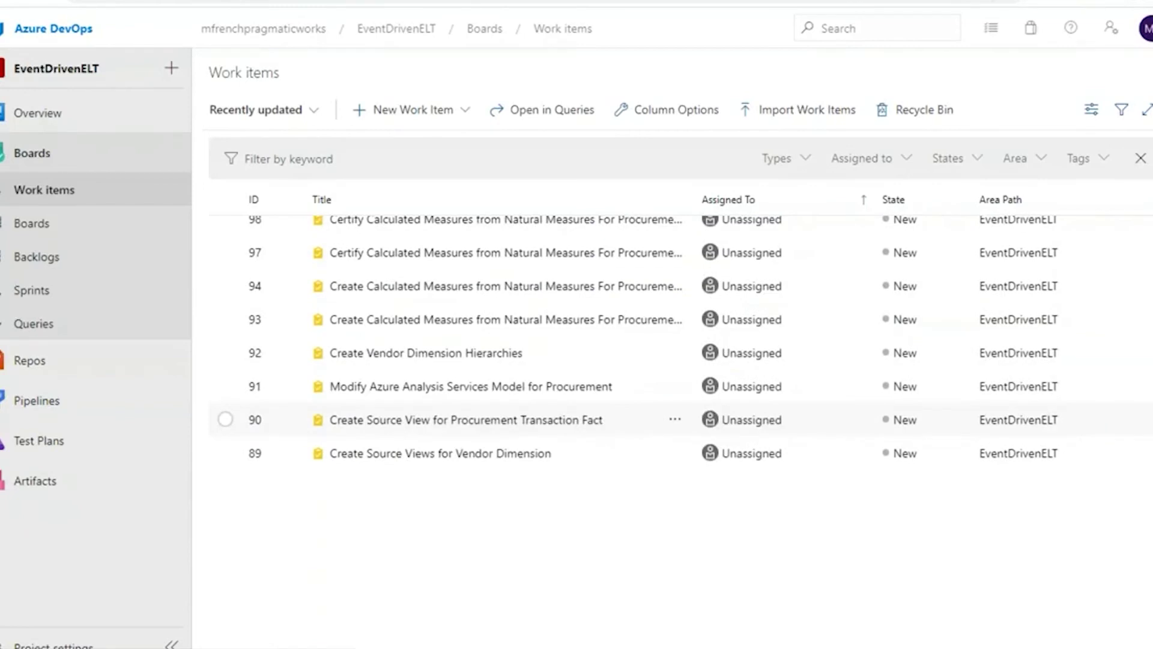
scroll(369, 415, "down", 5)
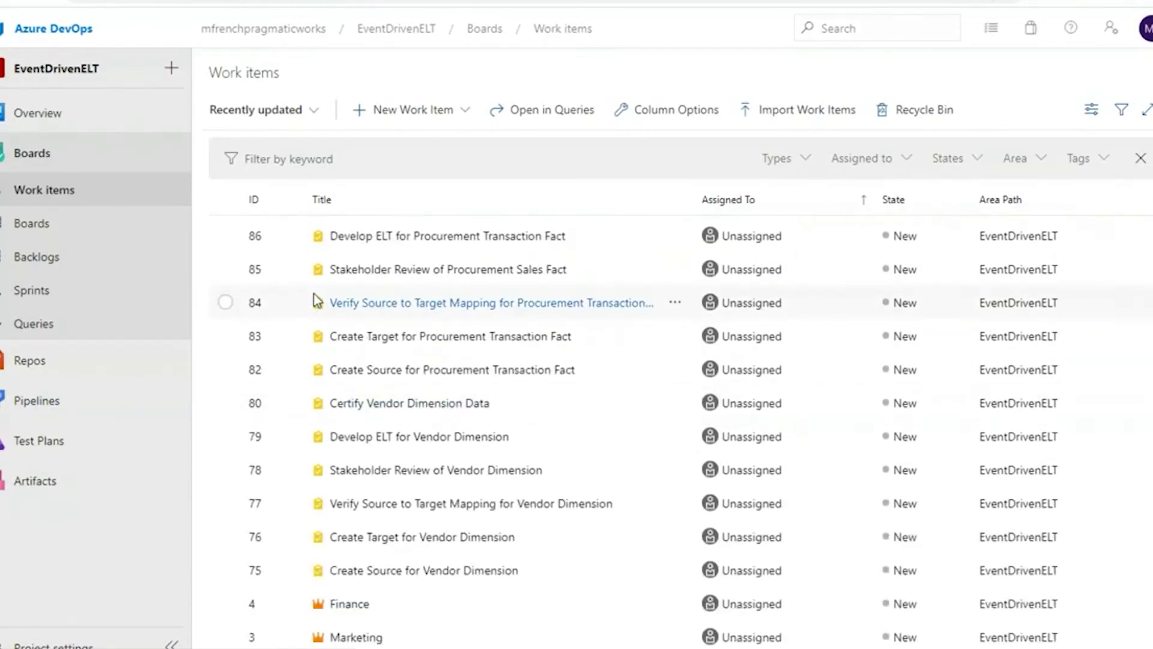
scroll(508, 437, "up", 5)
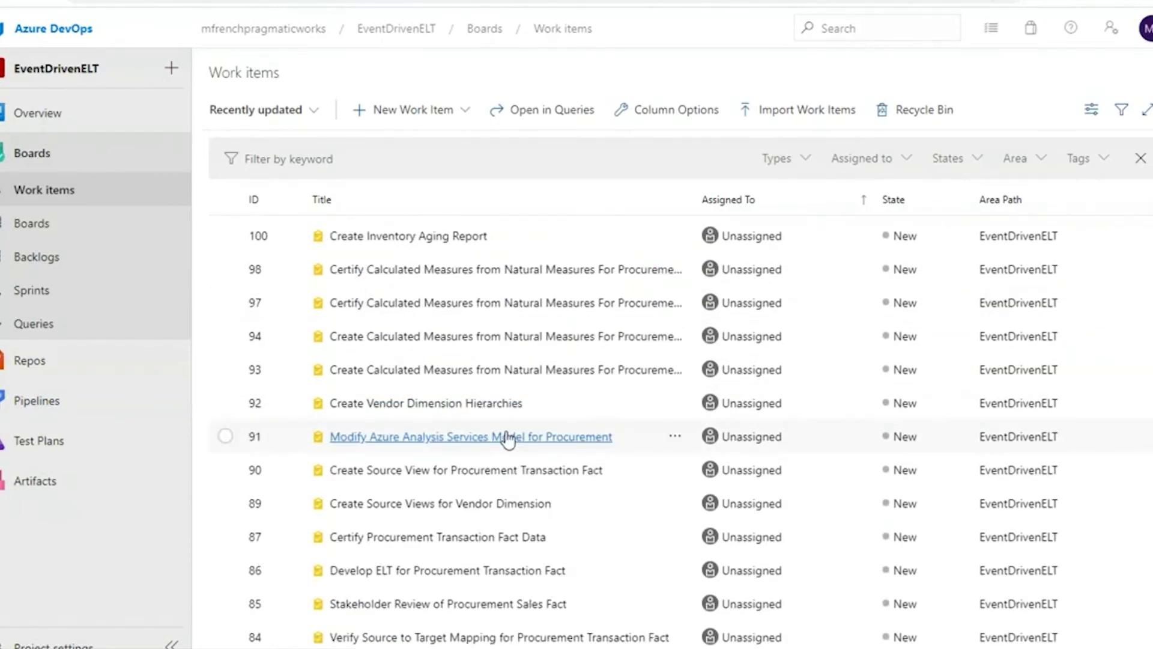
scroll(360, 361, "down", 5)
scroll(331, 311, "down", 5)
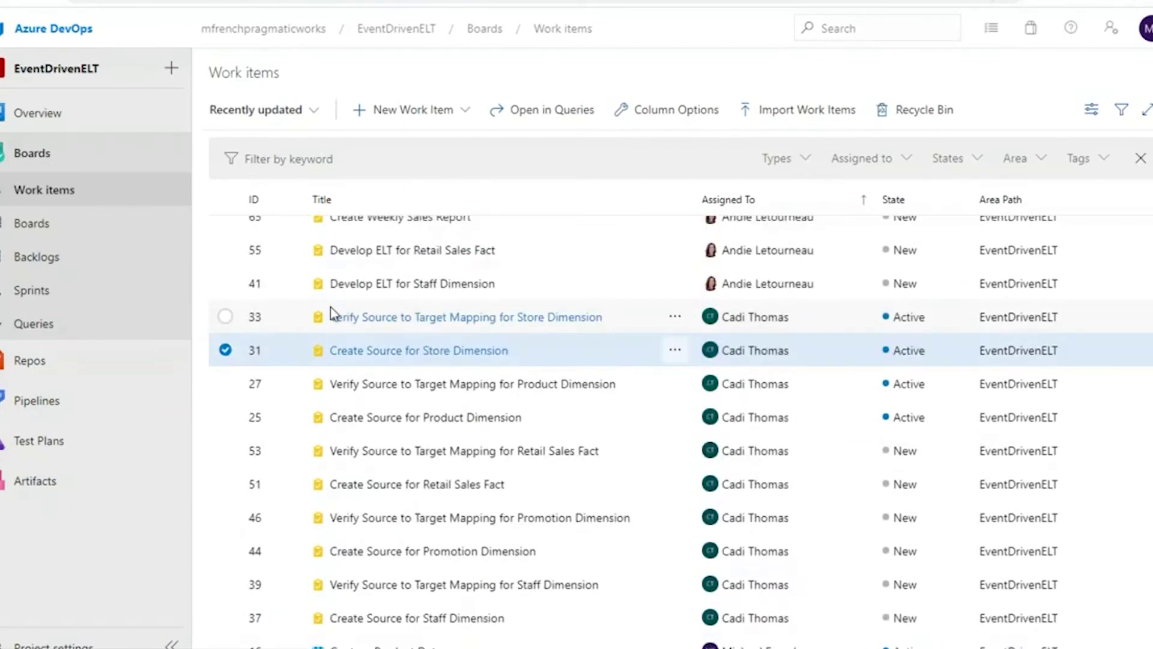
scroll(331, 311, "up", 7)
scroll(329, 326, "up", 1)
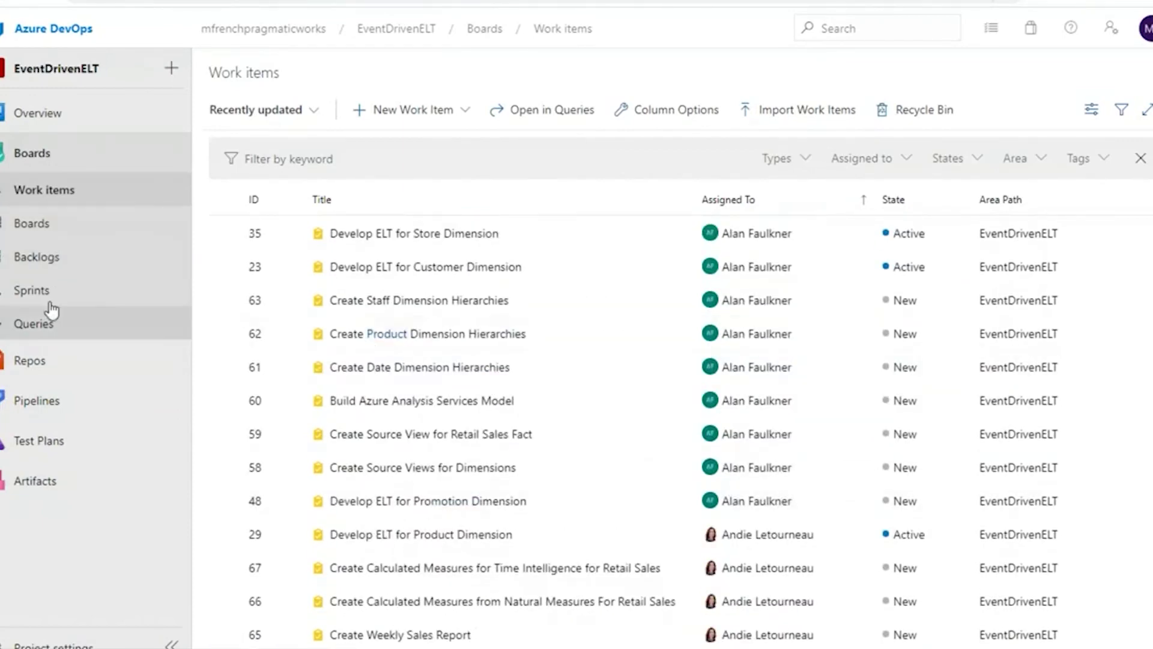
- Expand the Sales and Procurement epics in the team backlog down to the user stories under each feature
left_click(38, 258)
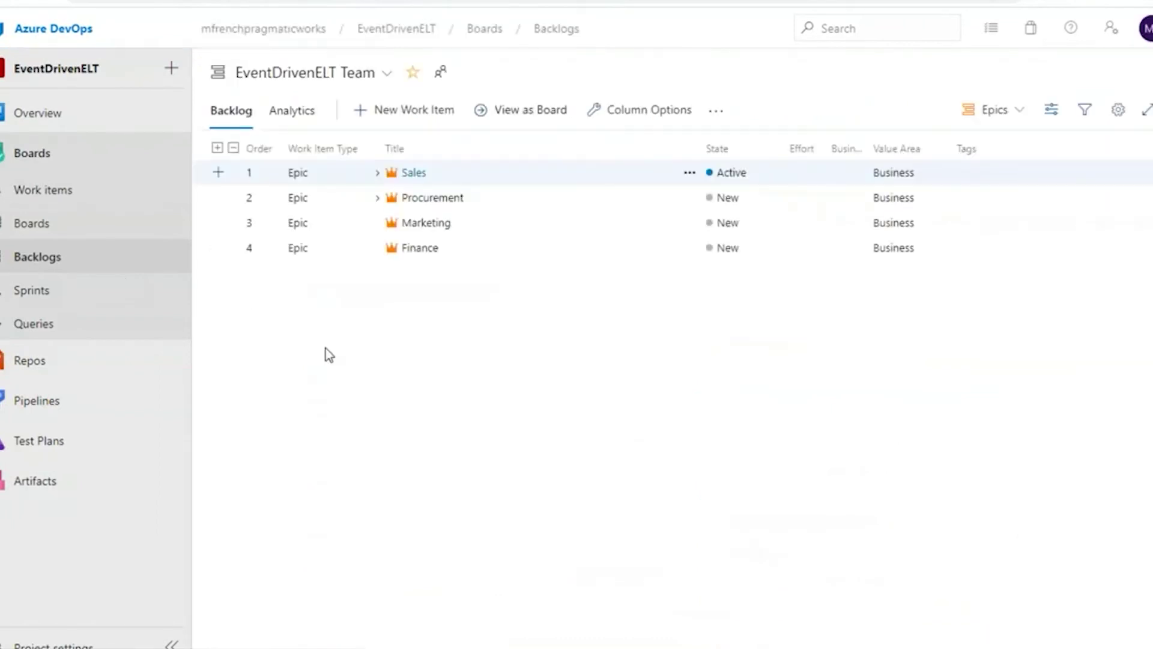
left_click(379, 174)
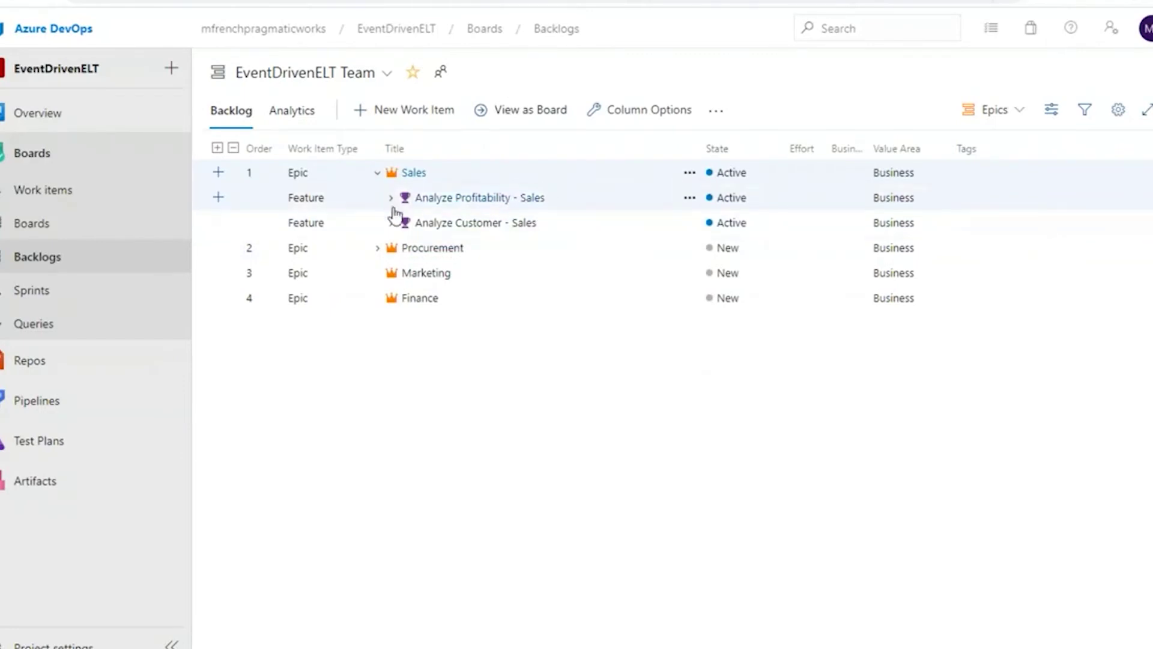
left_click(391, 198)
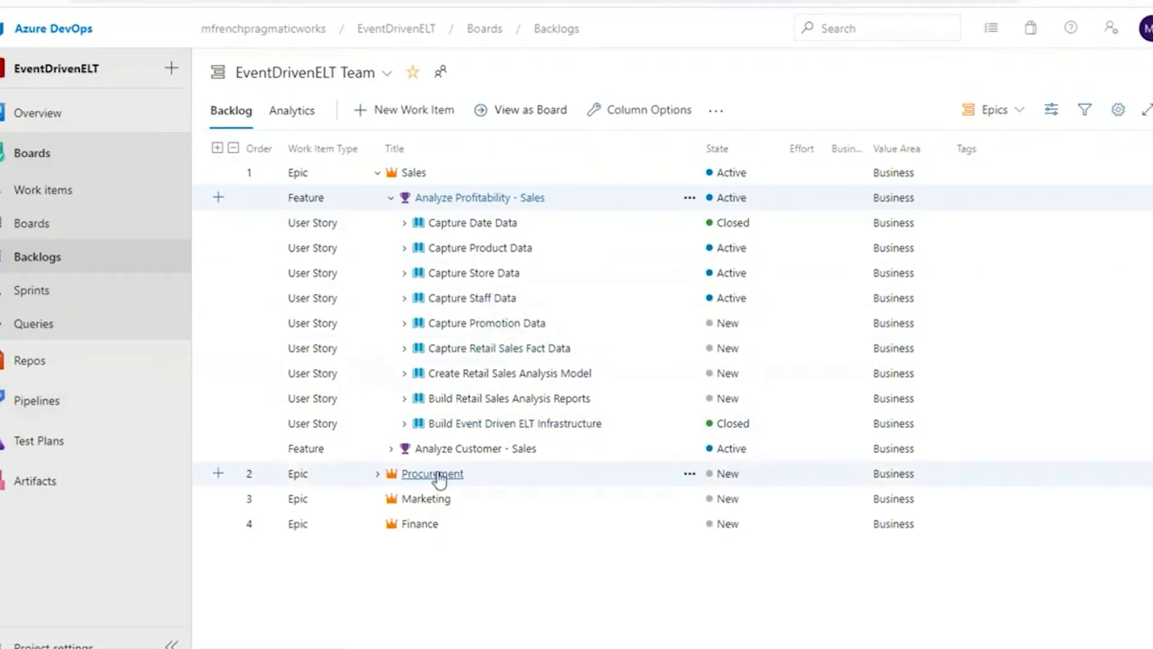
left_click(391, 448)
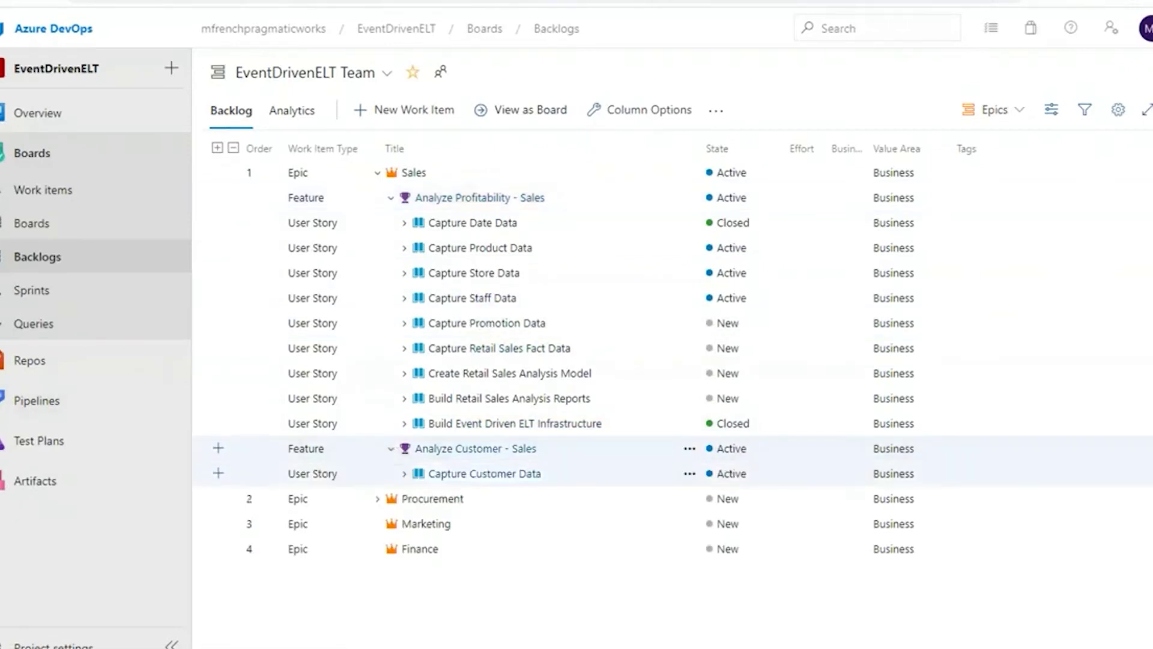
left_click(377, 498)
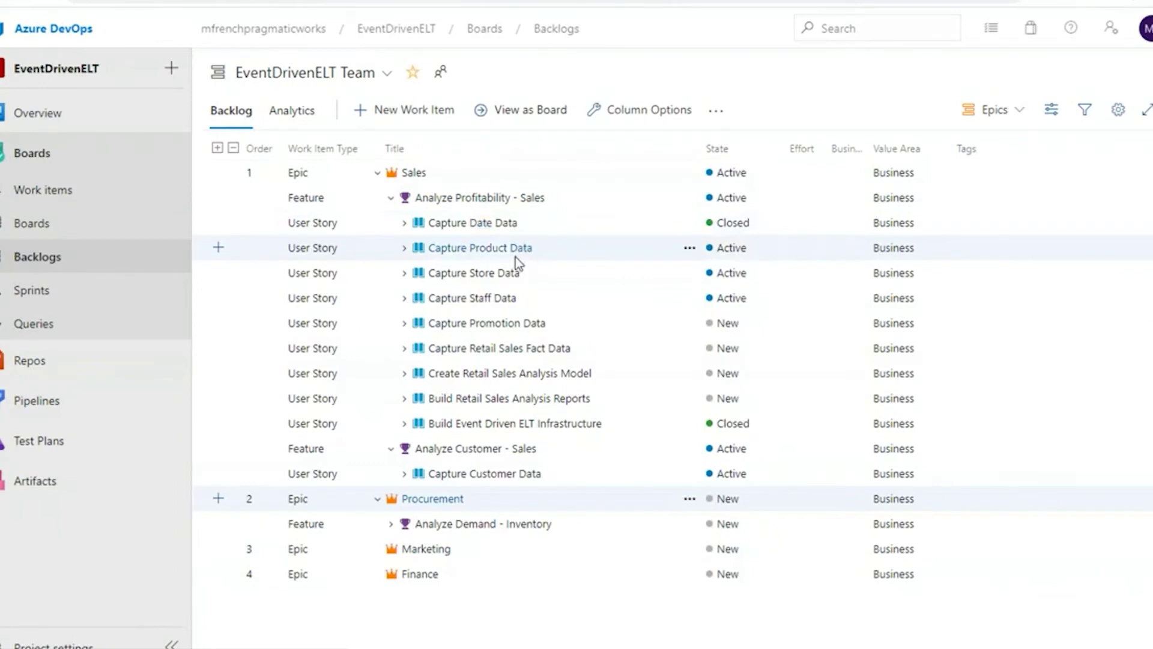
left_click(391, 523)
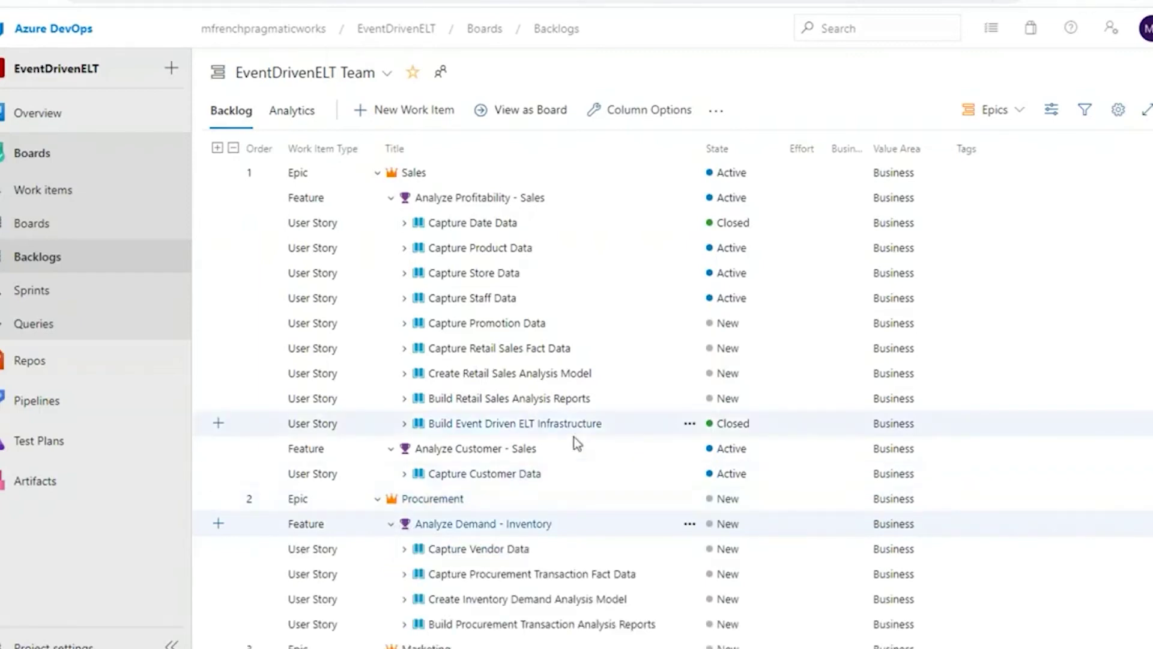
scroll(579, 449, "down", 1)
scroll(511, 540, "down", 1)
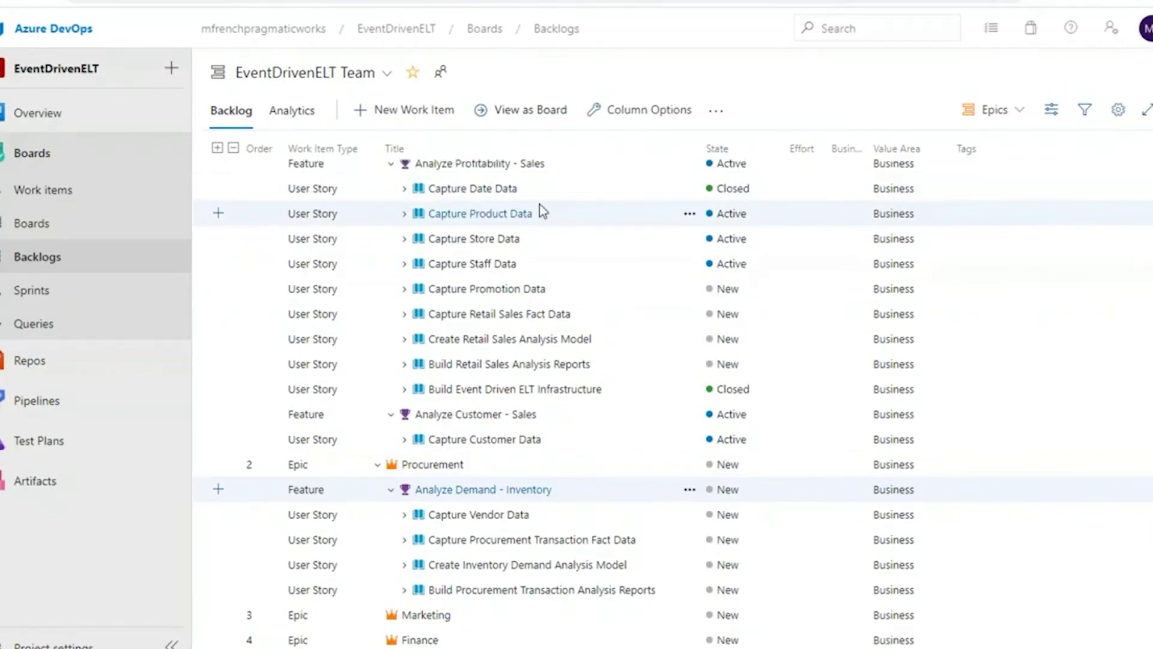
scroll(304, 302, "up", 1)
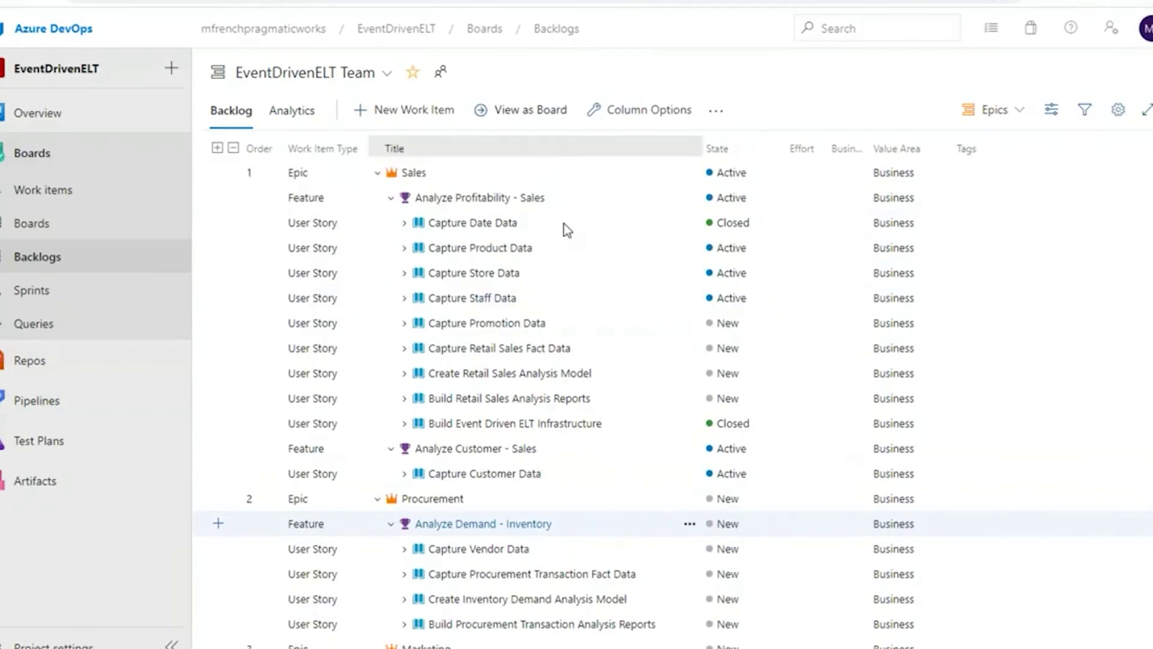
- Expand the Capture Product Data user story and review its tasks in the backlog
left_click(405, 248)
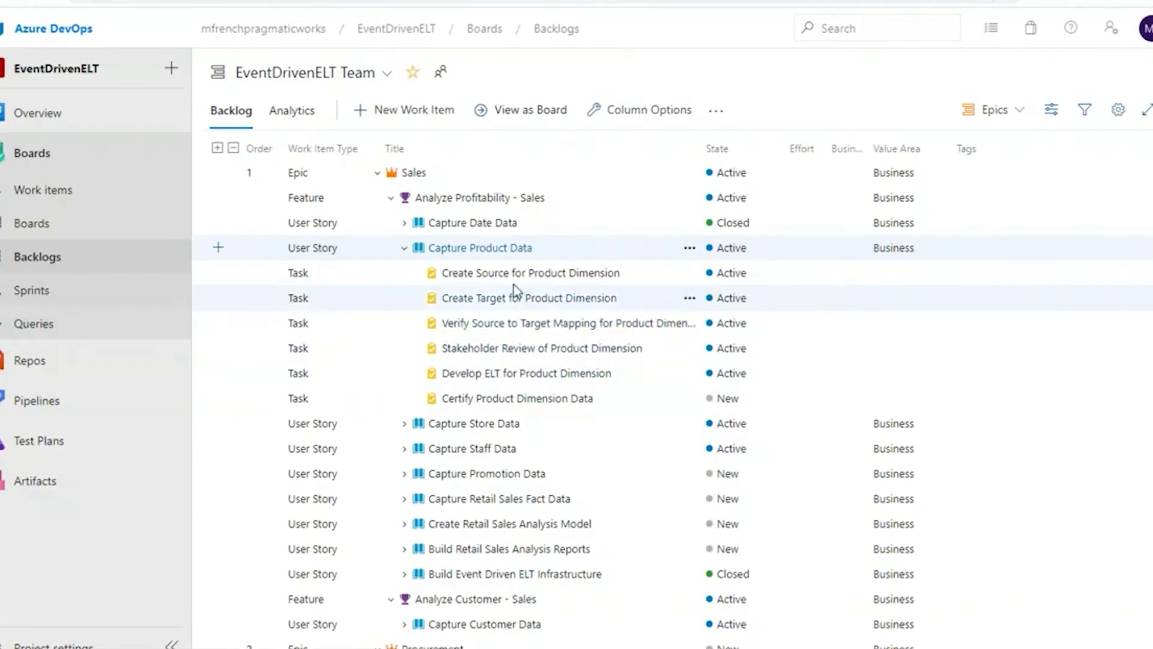
scroll(541, 289, "down", 1)
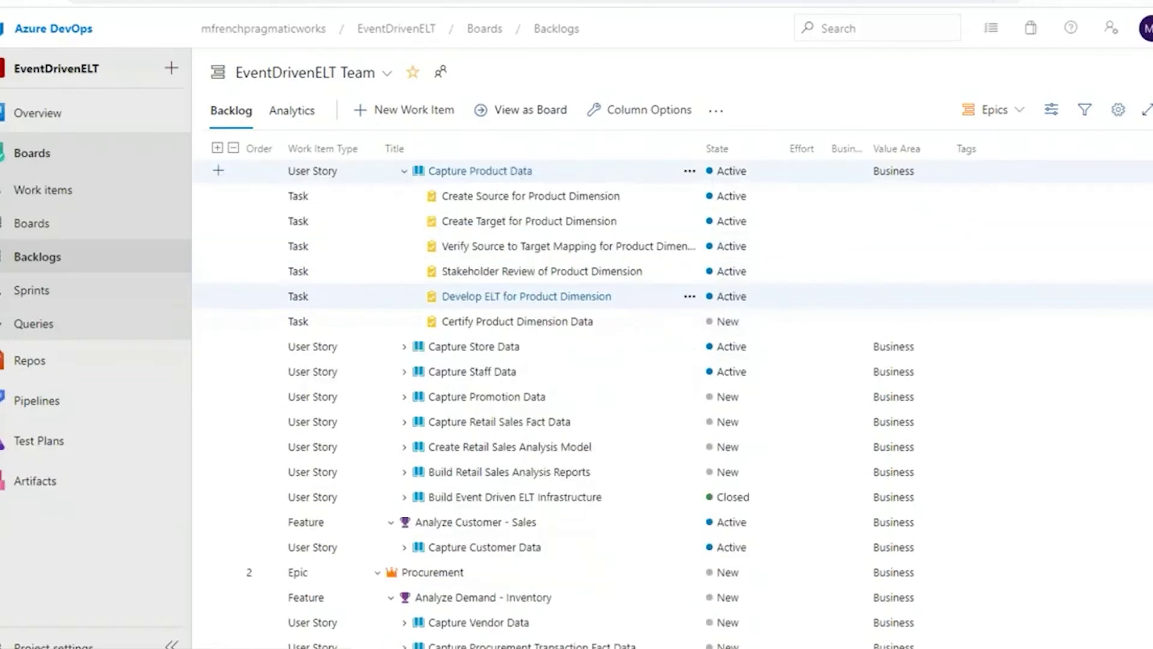
scroll(474, 334, "down", 1)
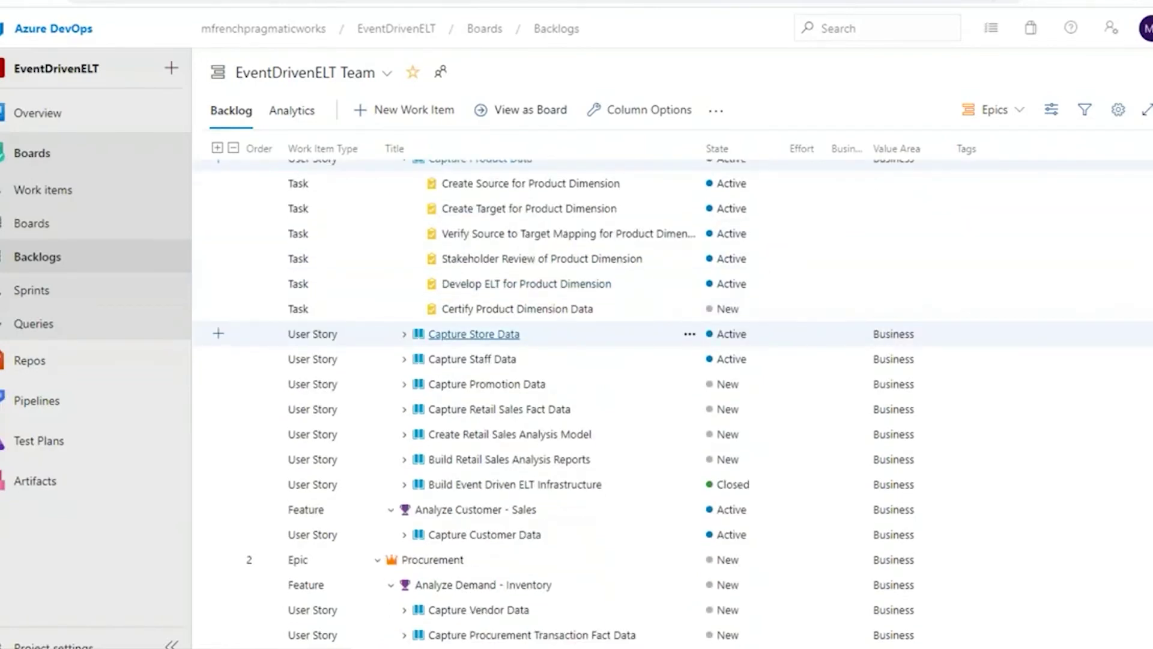
scroll(474, 334, "down", 1)
- Open the team's sprint backlog and switch it to Iteration 1
left_click(33, 290)
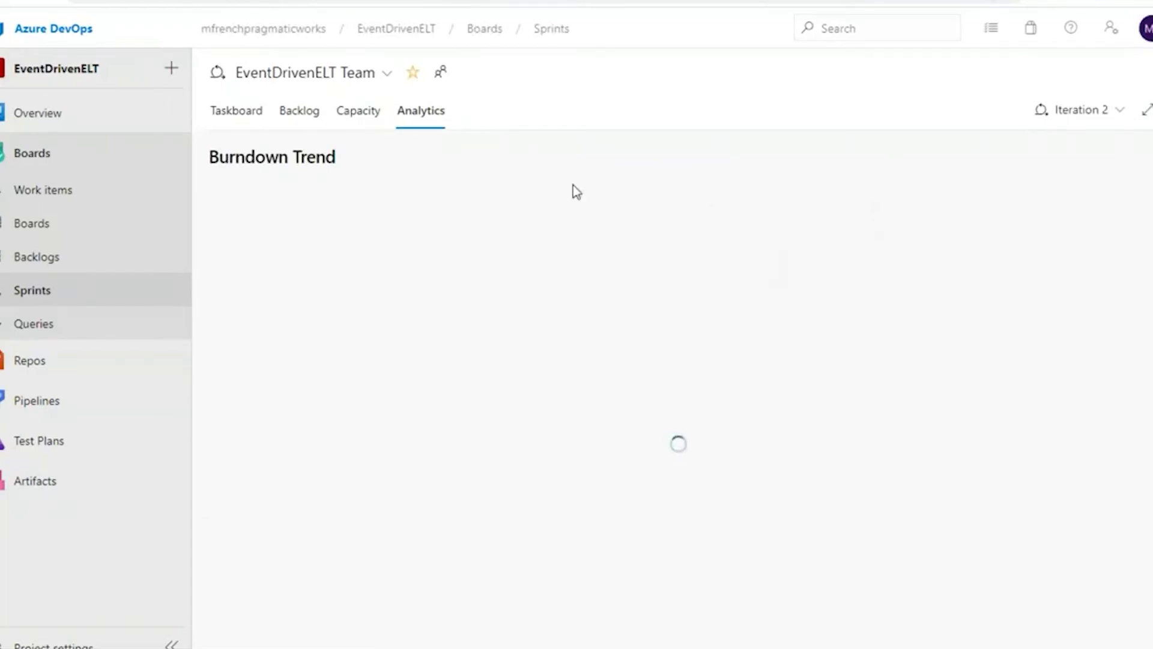
left_click(299, 121)
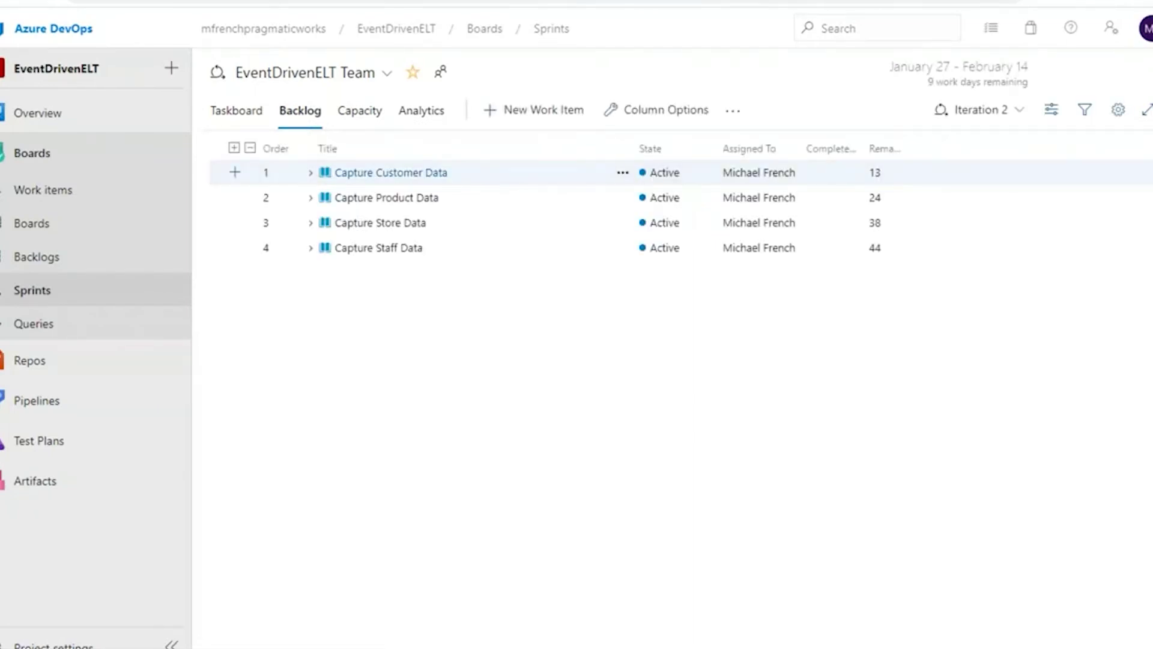
left_click(999, 112)
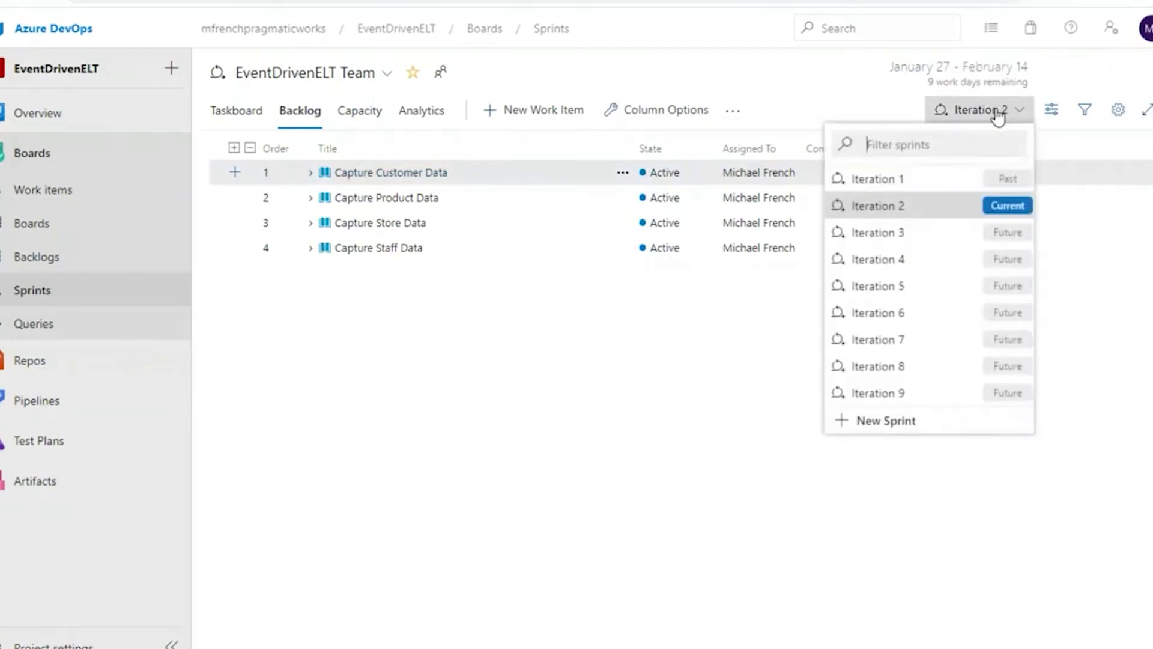
left_click(875, 184)
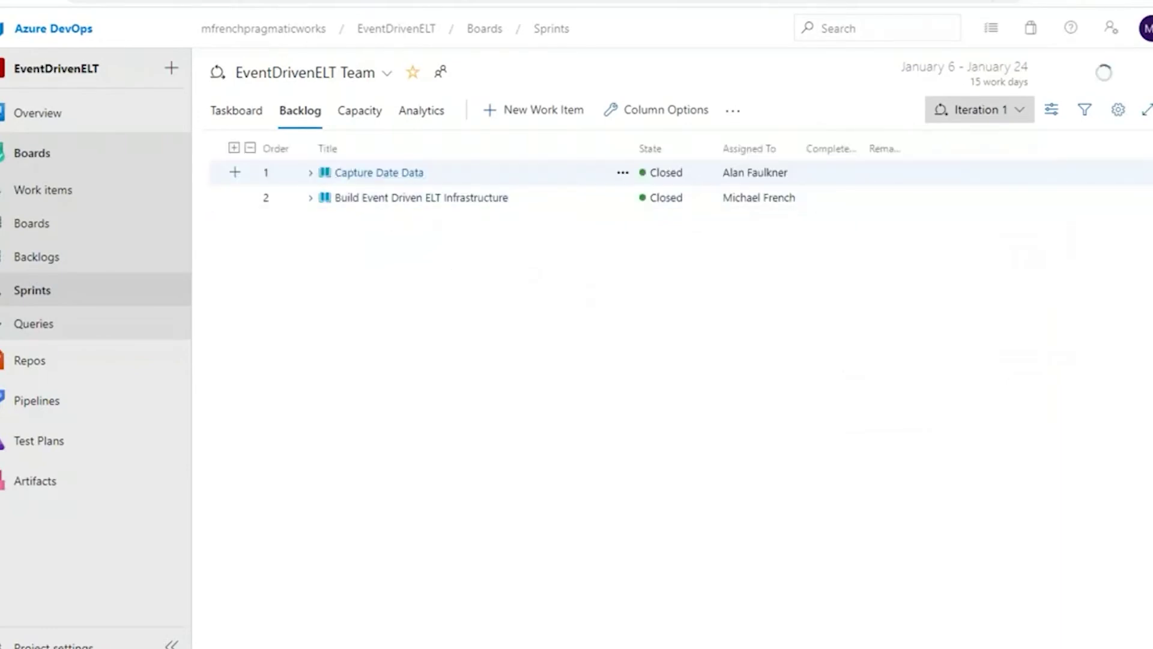
- Expand the Capture Date Data and Build Event Driven ELT Infrastructure user stories in Iteration 1 and review their tasks, assignees and completed hours
left_click(310, 174)
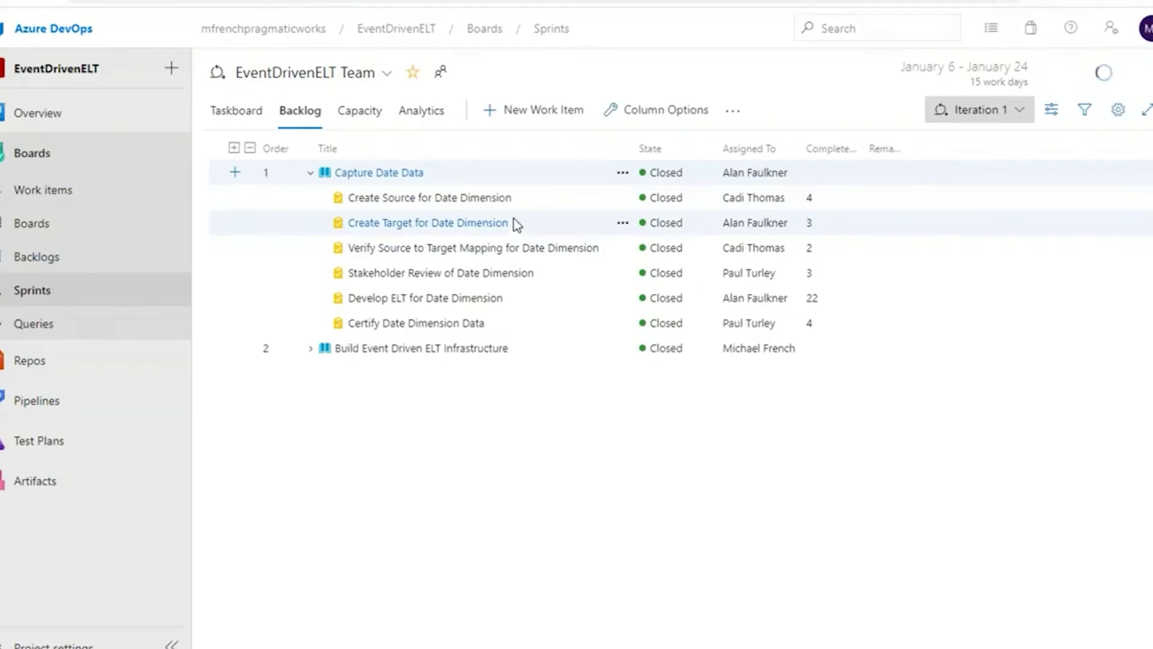
left_click(566, 255)
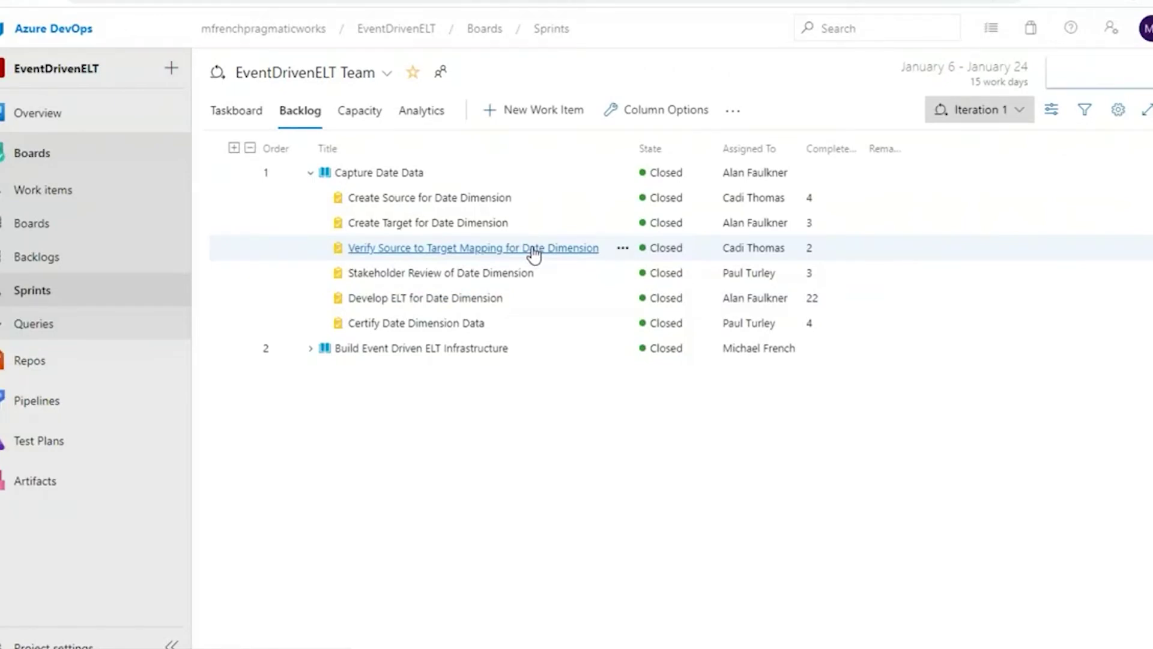
left_click(516, 222, "shift")
left_click(294, 245)
left_click(396, 270, "shift")
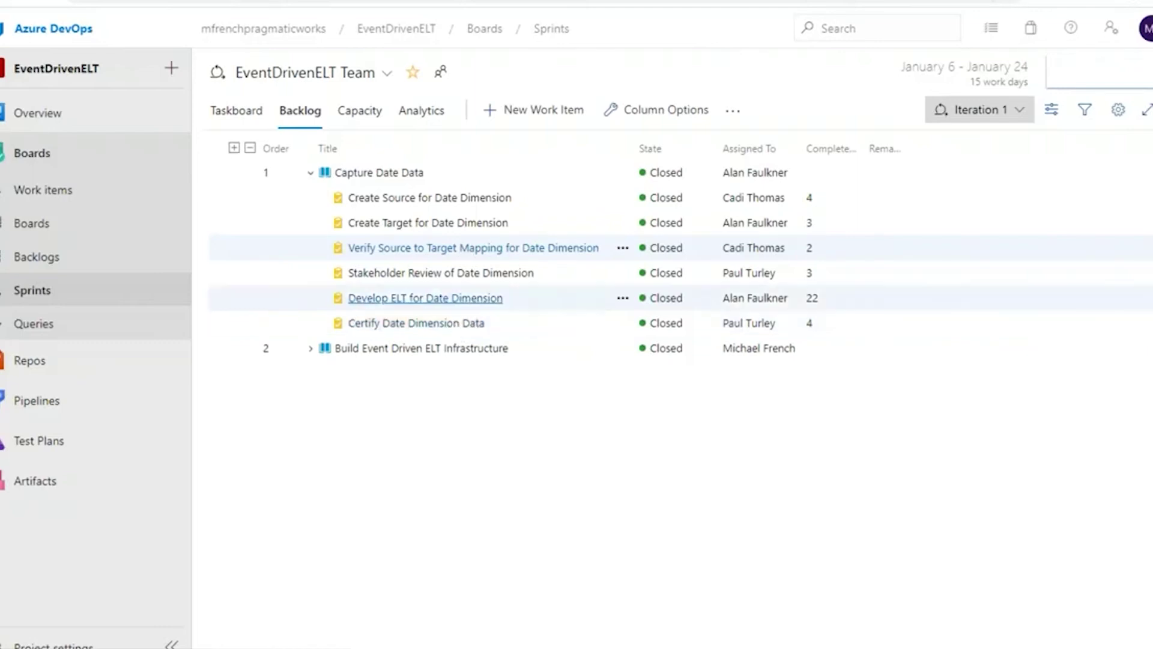
left_click(313, 349)
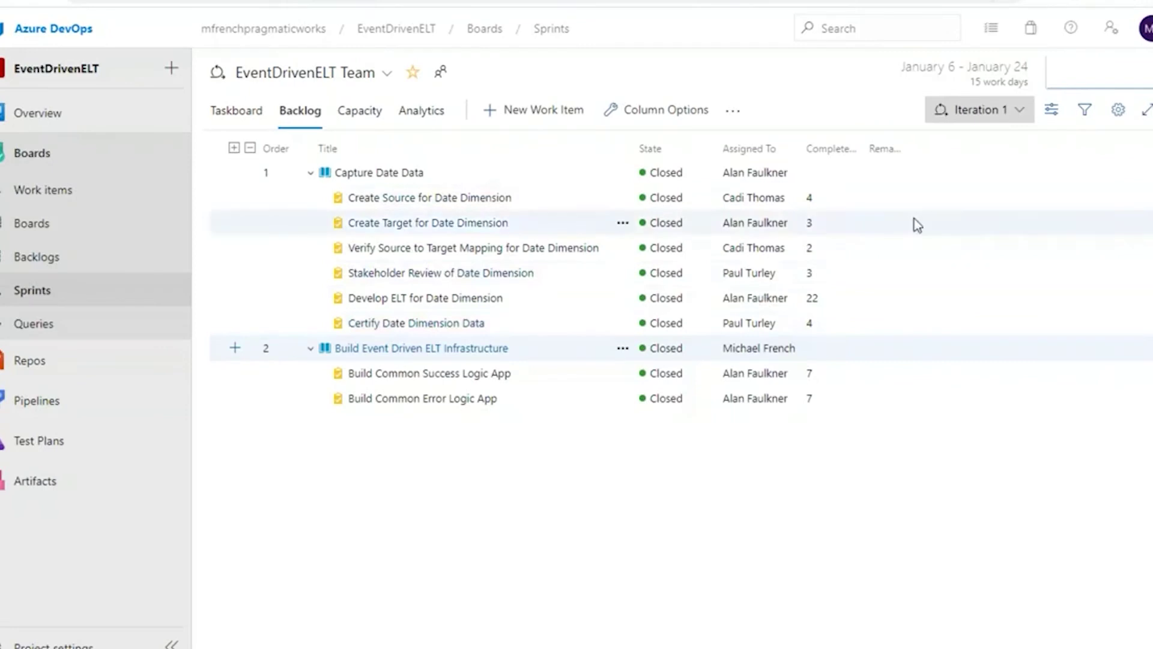
- Switch the sprint backlog to Iteration 2 and review the tasks under Capture Customer Data, Capture Product Data and Capture Store Data
left_click(963, 123)
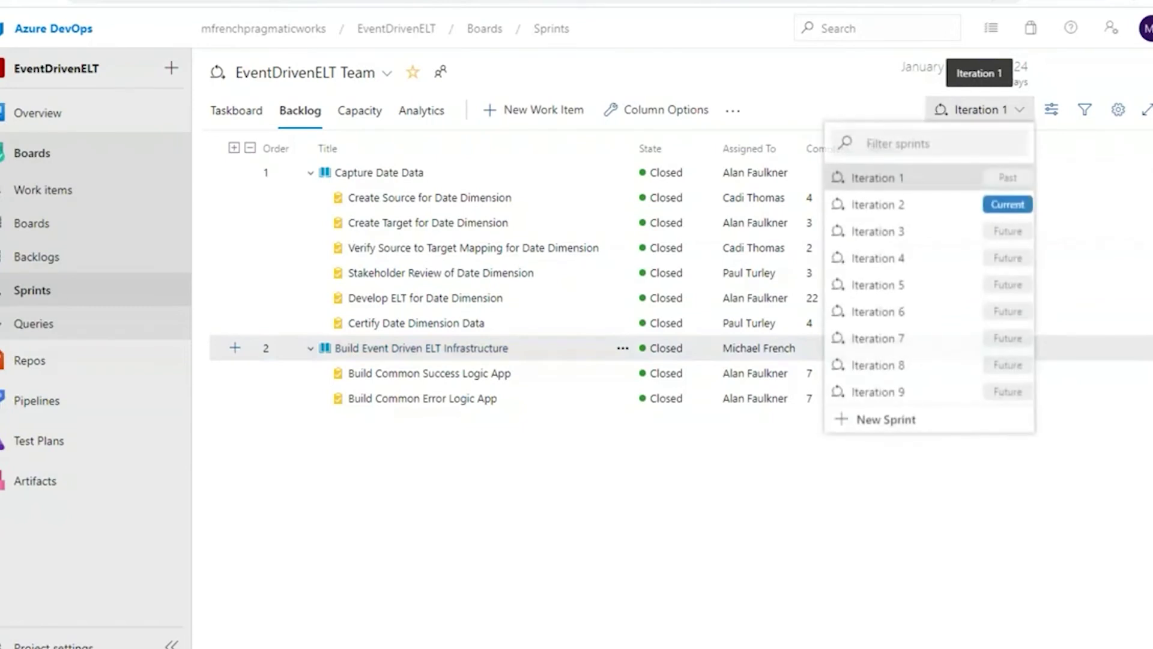
left_click(888, 207)
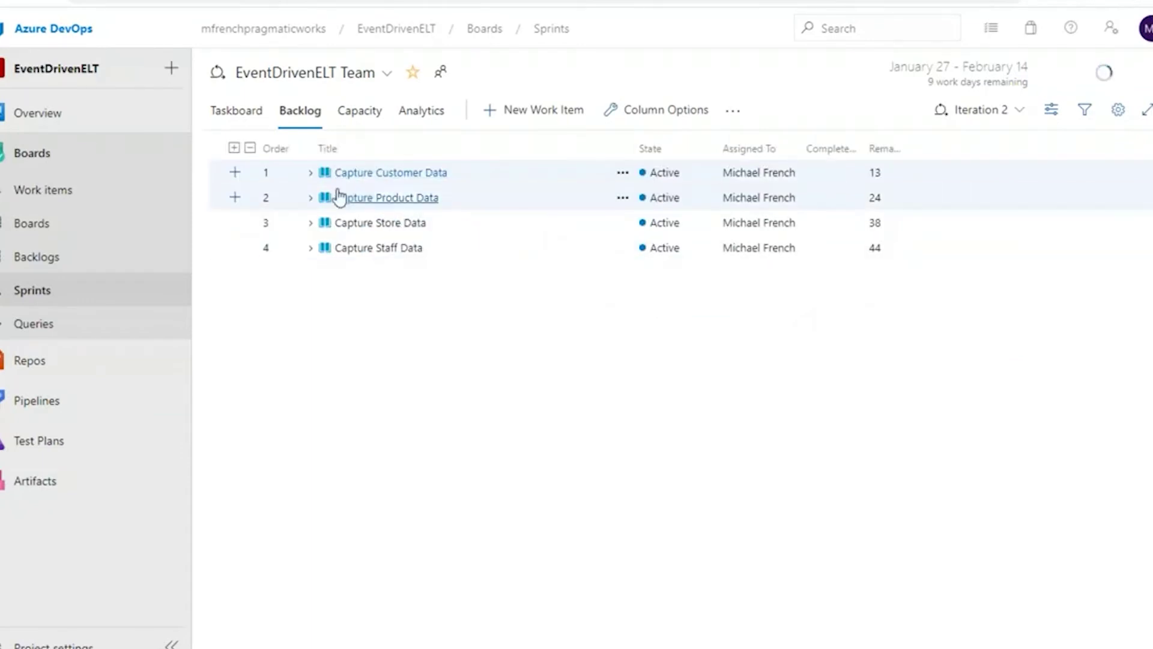
left_click(310, 172)
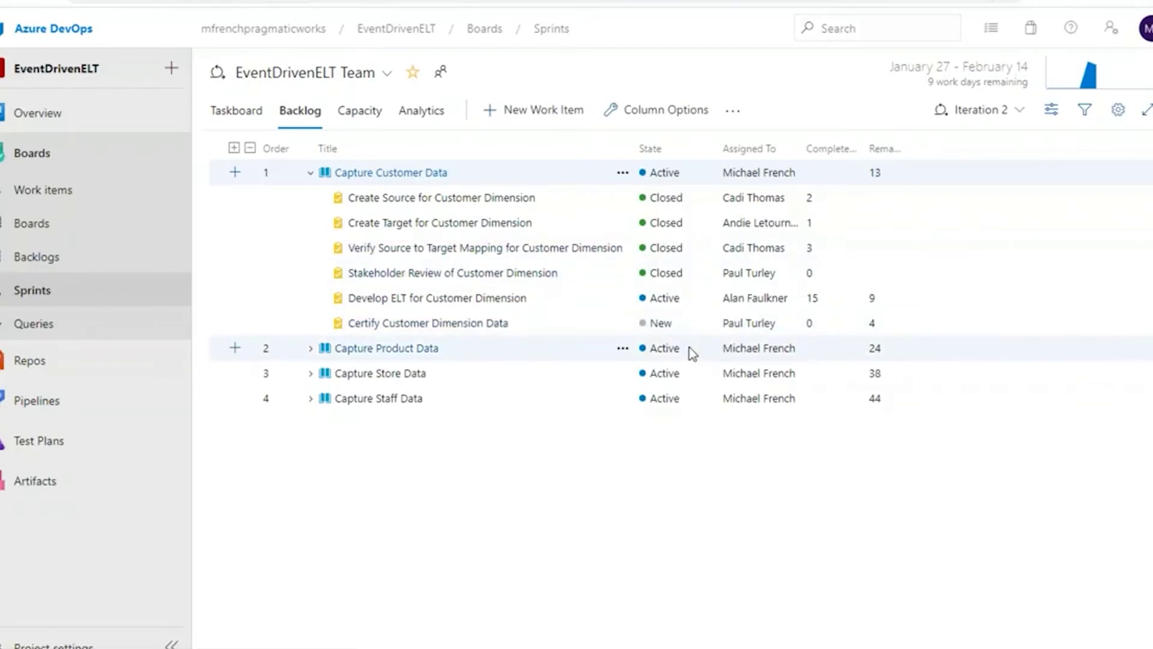
left_click(312, 349)
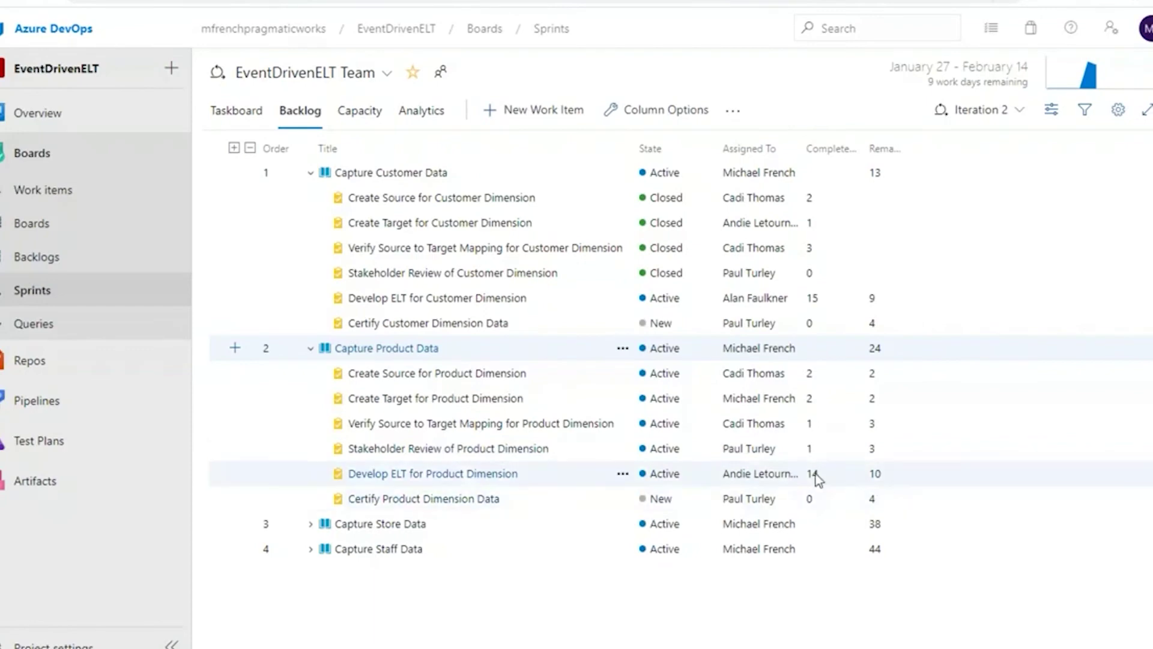
left_click(311, 525)
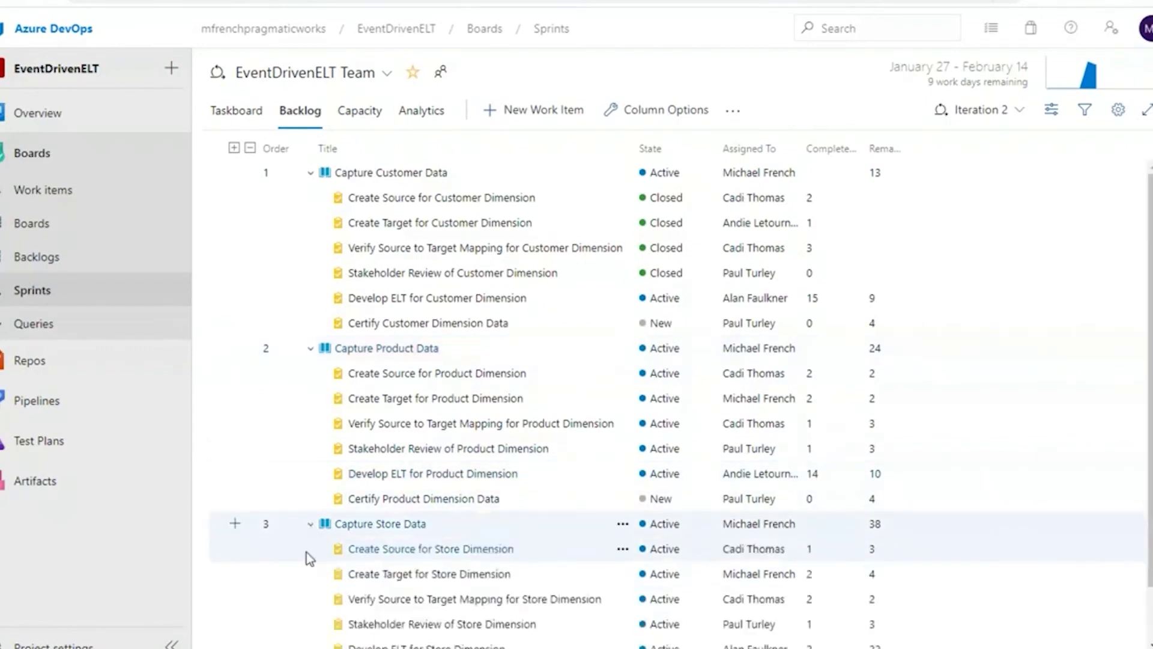
scroll(337, 538, "down", 1)
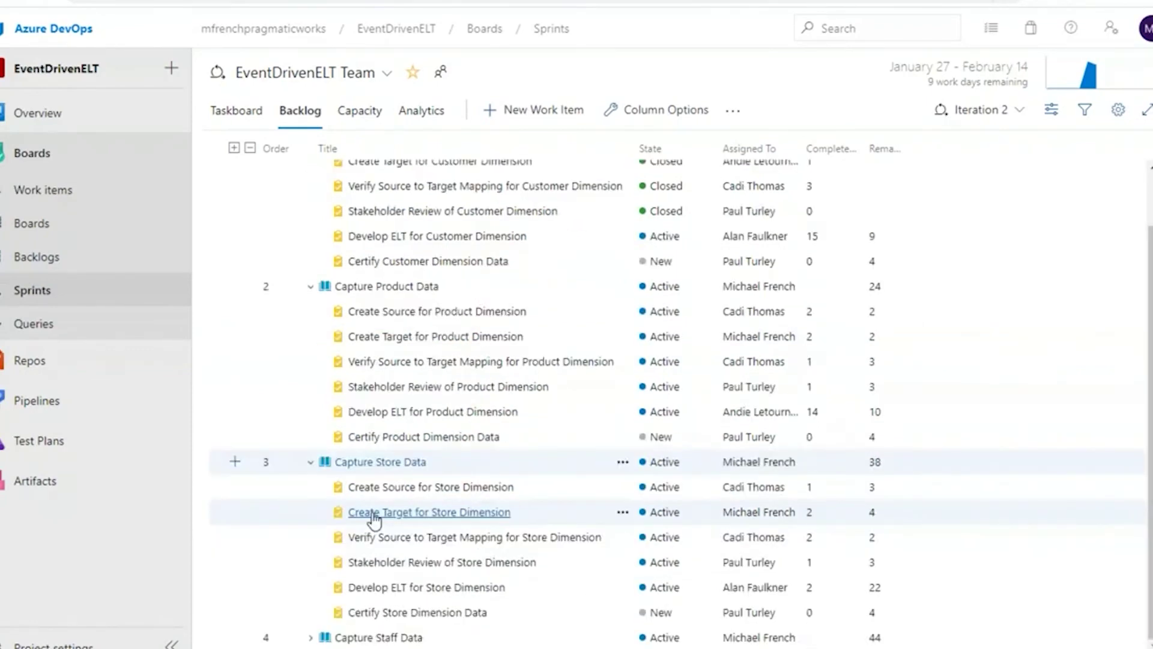
scroll(385, 559, "up", 1)
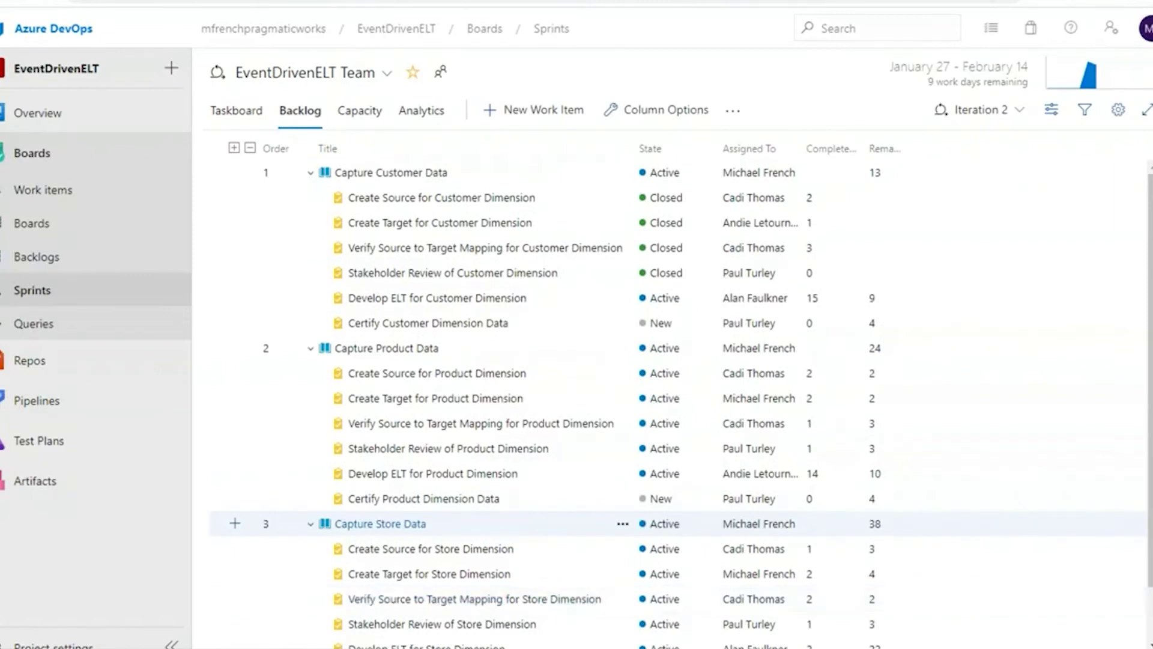
- Review each team member's activity and capacity per day for Iteration 2
left_click(356, 114)
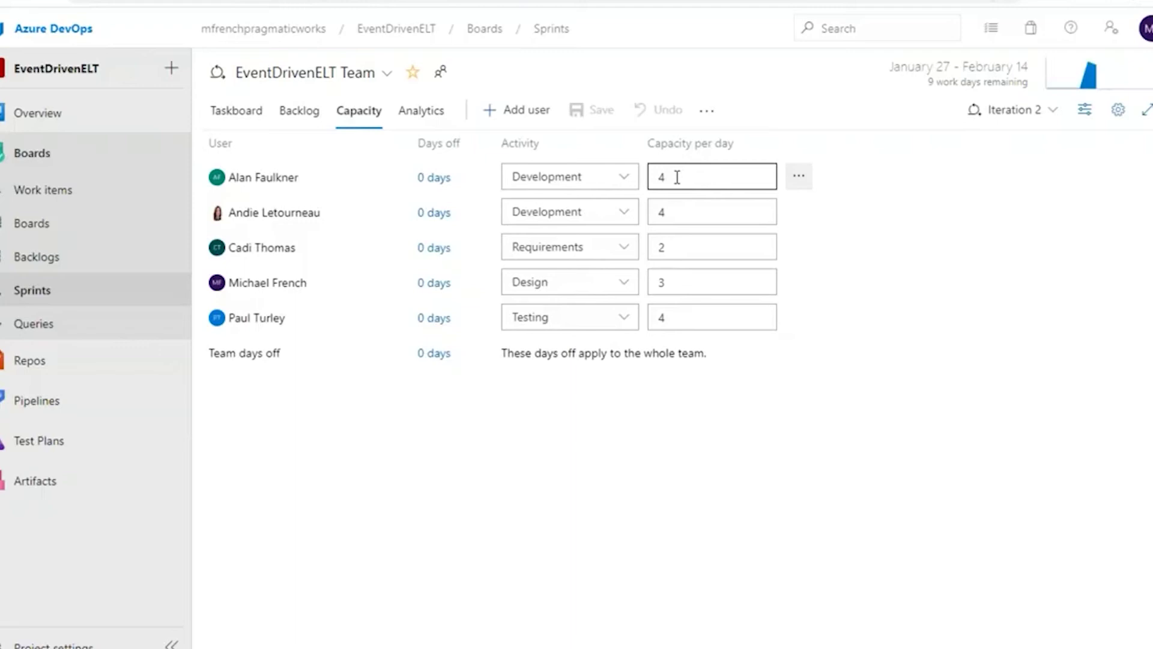
left_click(678, 248)
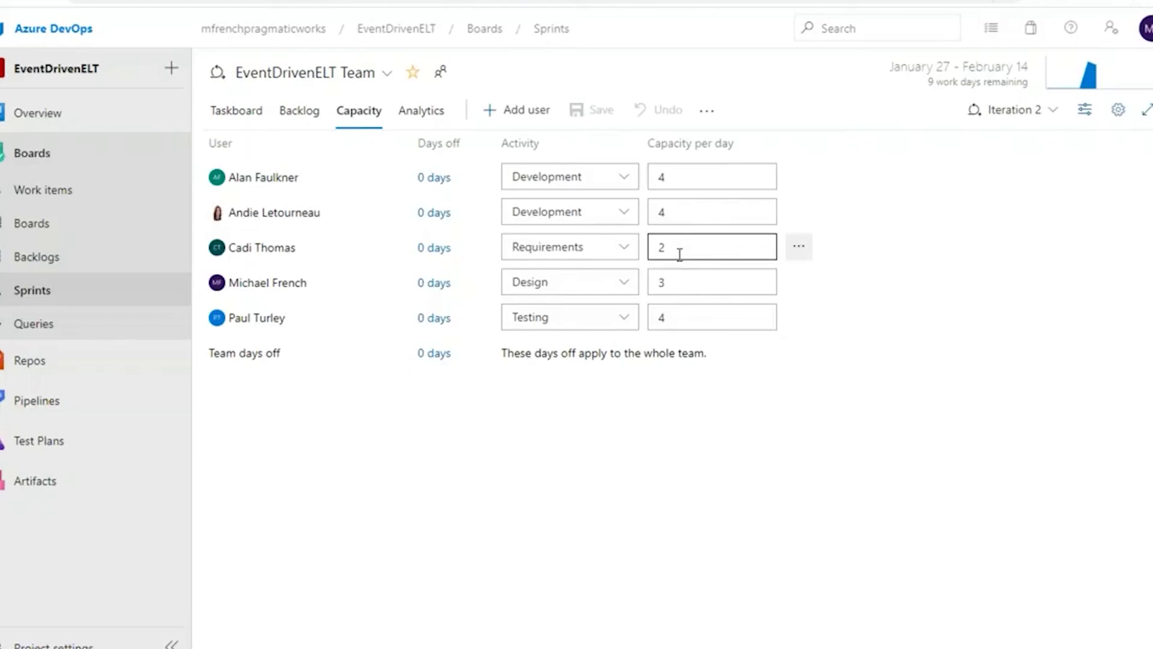
left_click(690, 285)
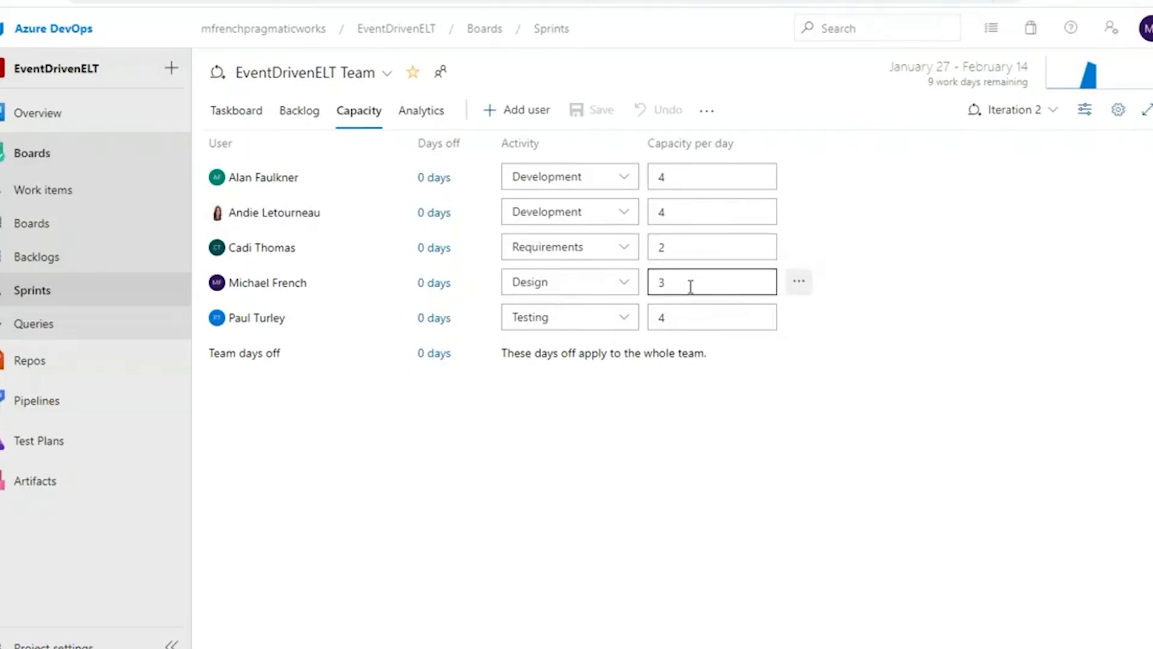
double_click(692, 283)
left_click(716, 282)
- Examine the Iteration 2 burndown trend in the sprint analytics, including remaining work, total scope, remaining capacity and ideal trend
left_click(423, 115)
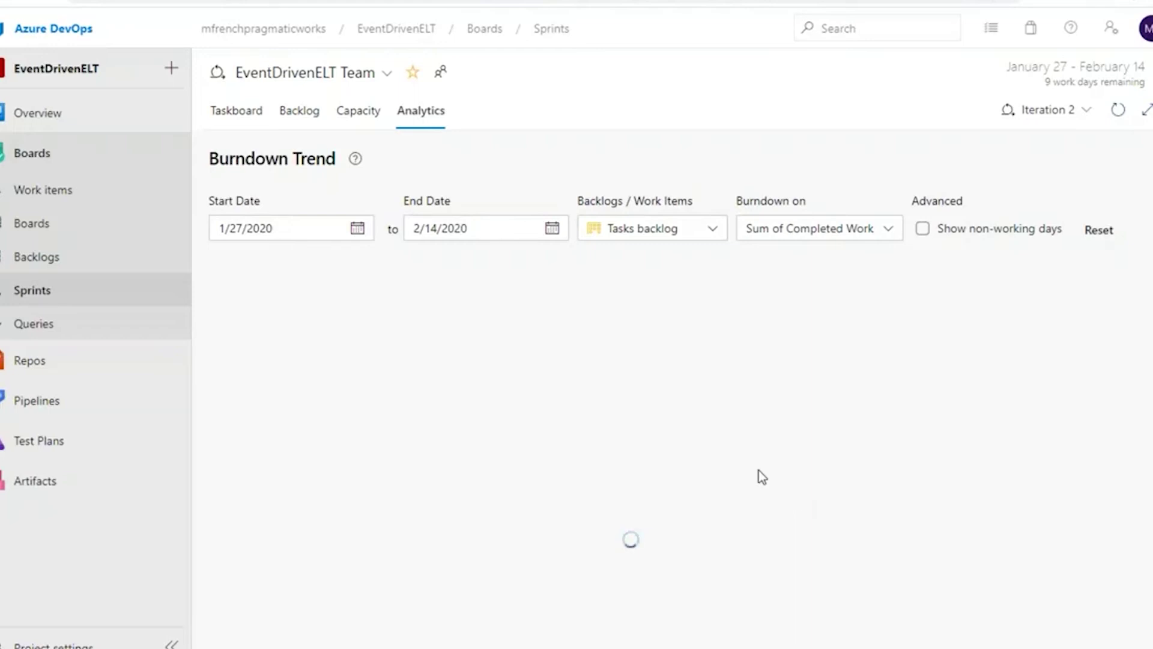
scroll(802, 418, "down", 2)
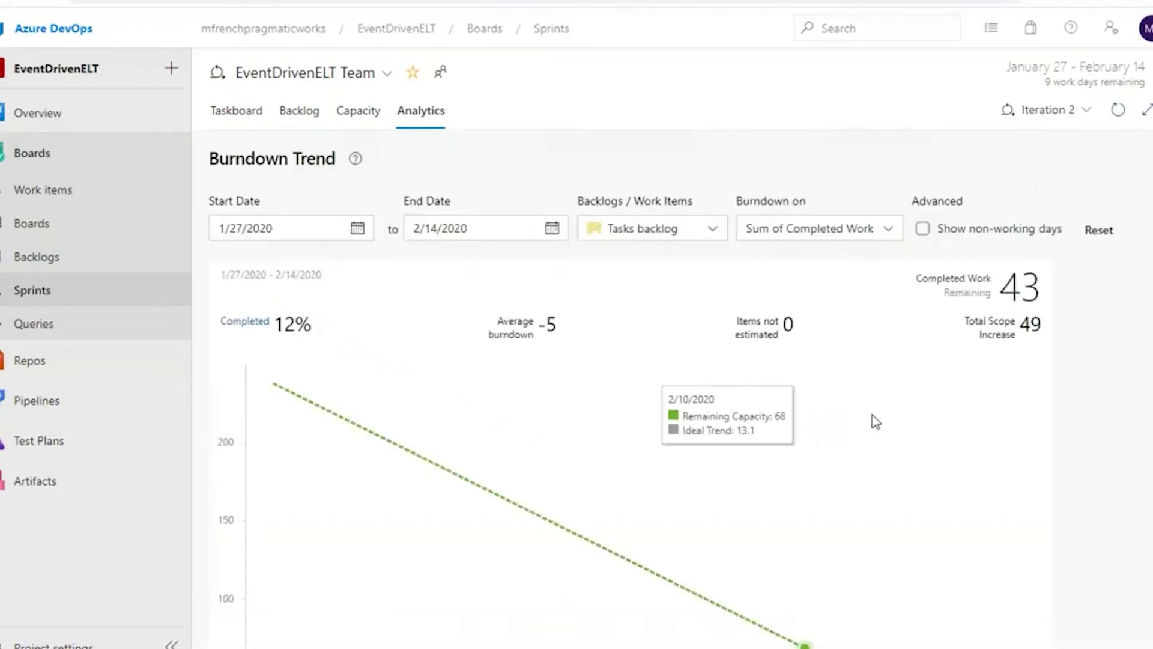
scroll(877, 418, "down", 2)
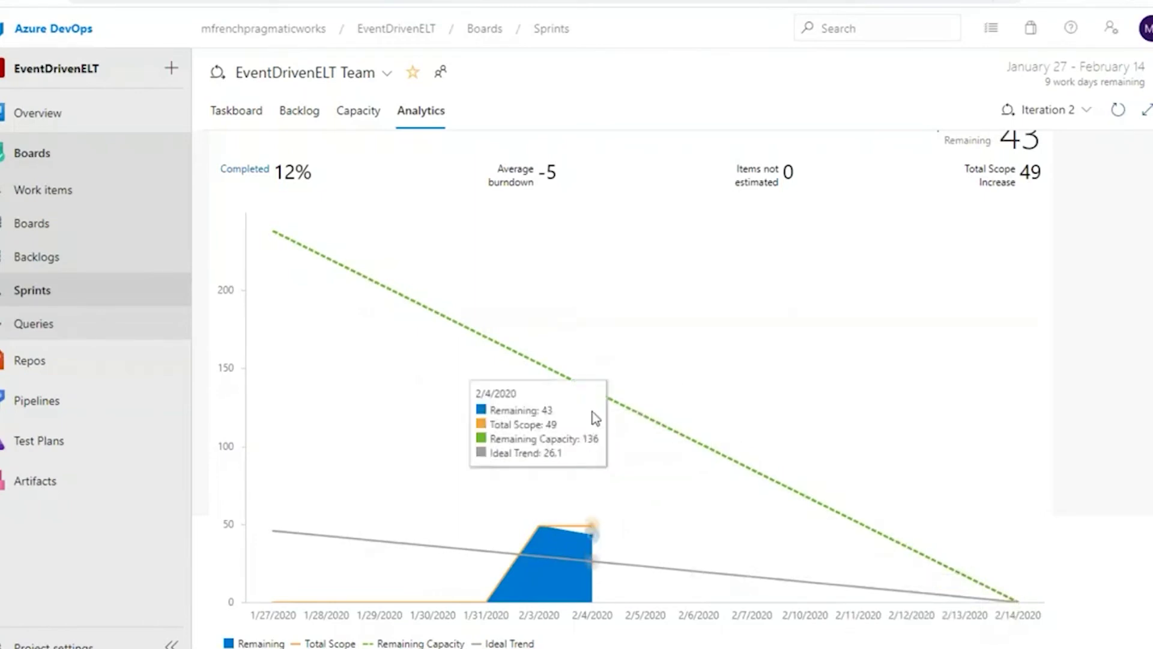
scroll(539, 420, "up", 1)
scroll(539, 400, "up", 1)
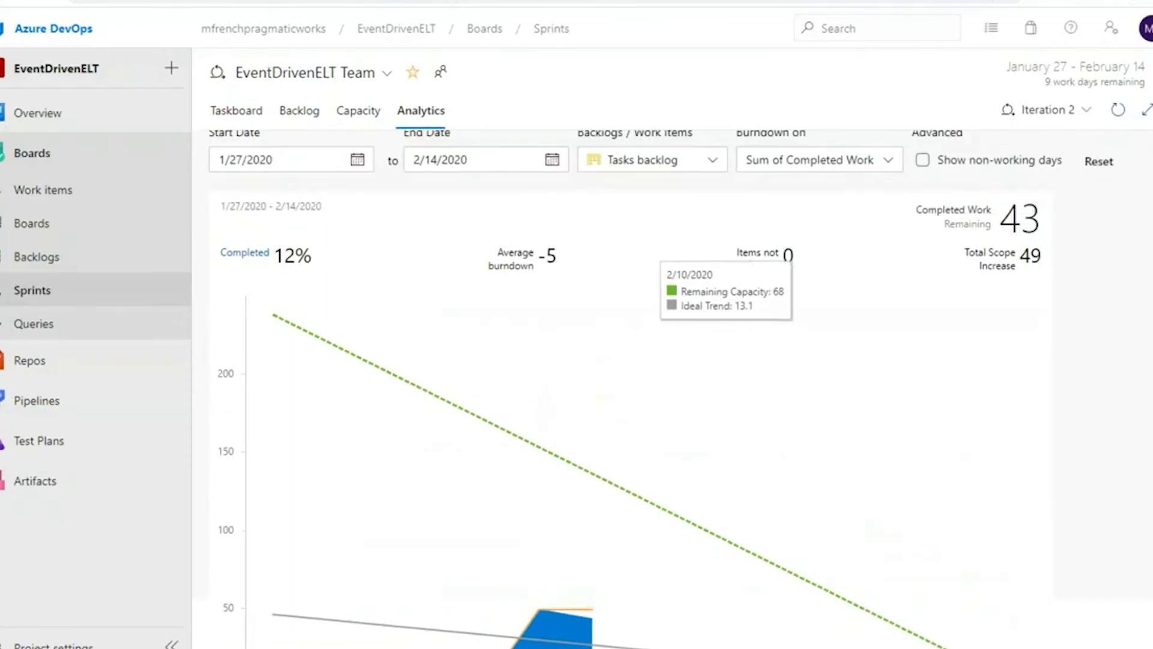
- Base the burndown on Sum of Original Estimate and examine the redrawn trend chart for Iteration 2
left_click(883, 162)
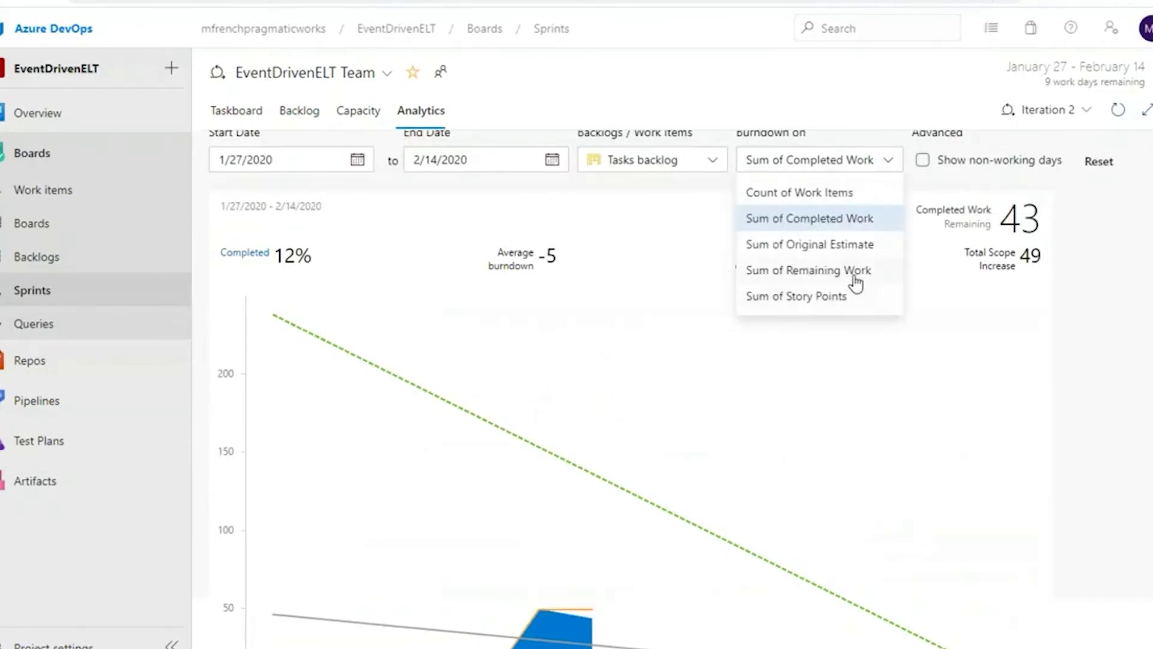
left_click(853, 246)
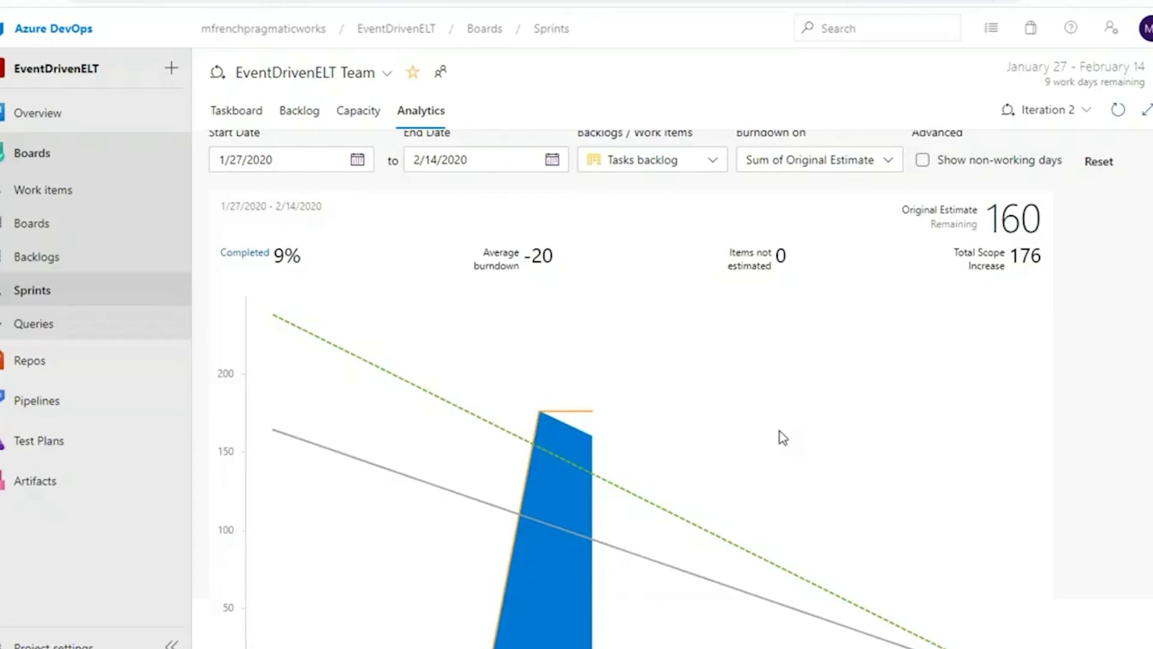
mouse_move(801, 427)
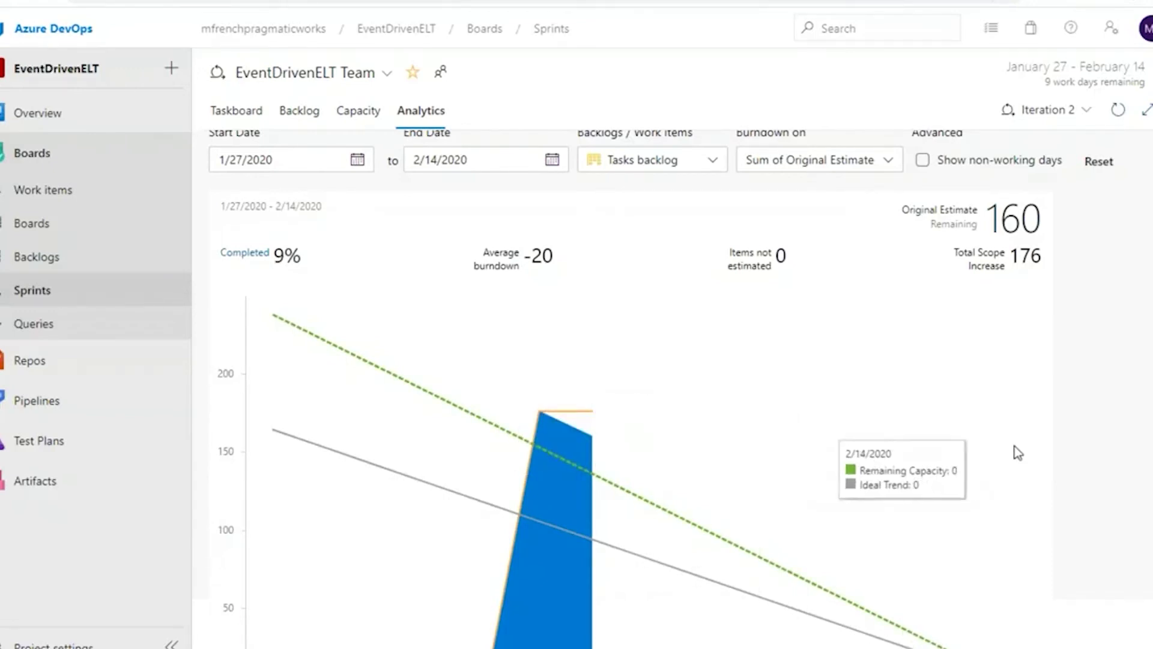
scroll(1015, 446, "down", 1)
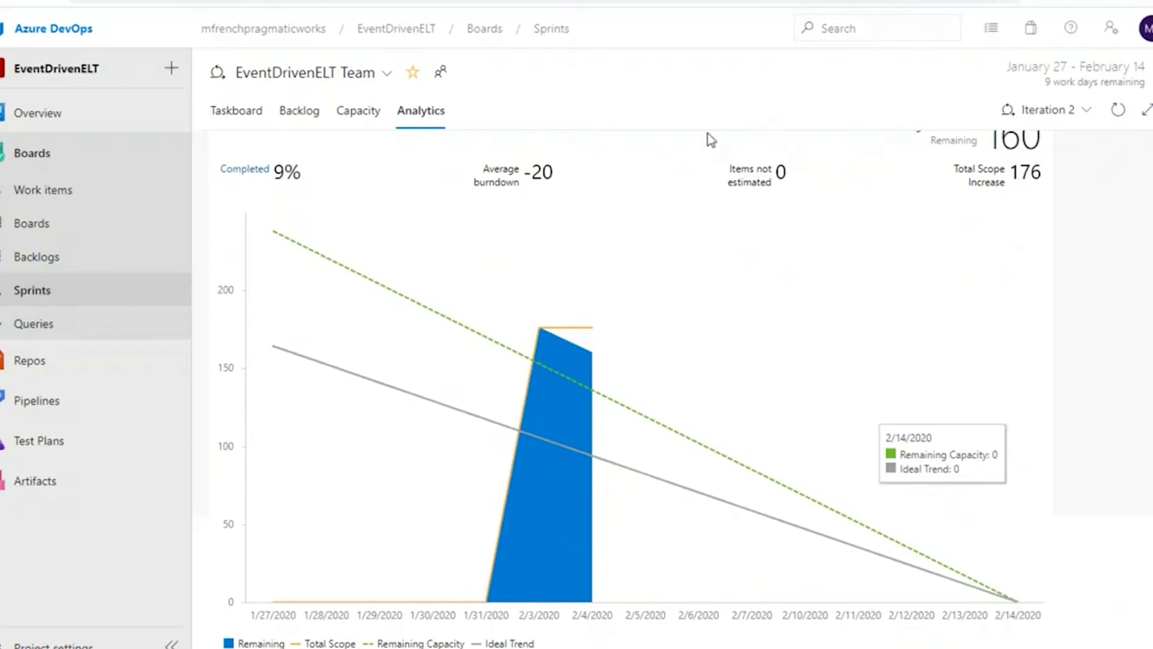
mouse_move(604, 362)
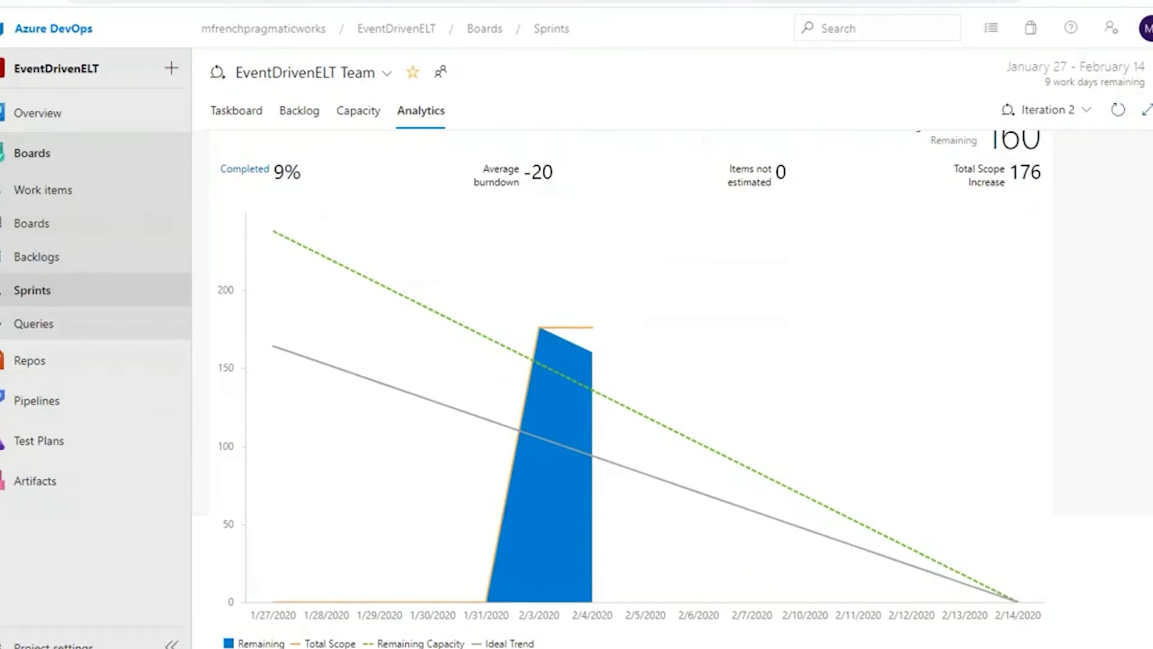
- Review the effort hours of the Develop ELT for Product Dimension task in the Iteration 2 backlog, and return to the burndown analytics
left_click(300, 111)
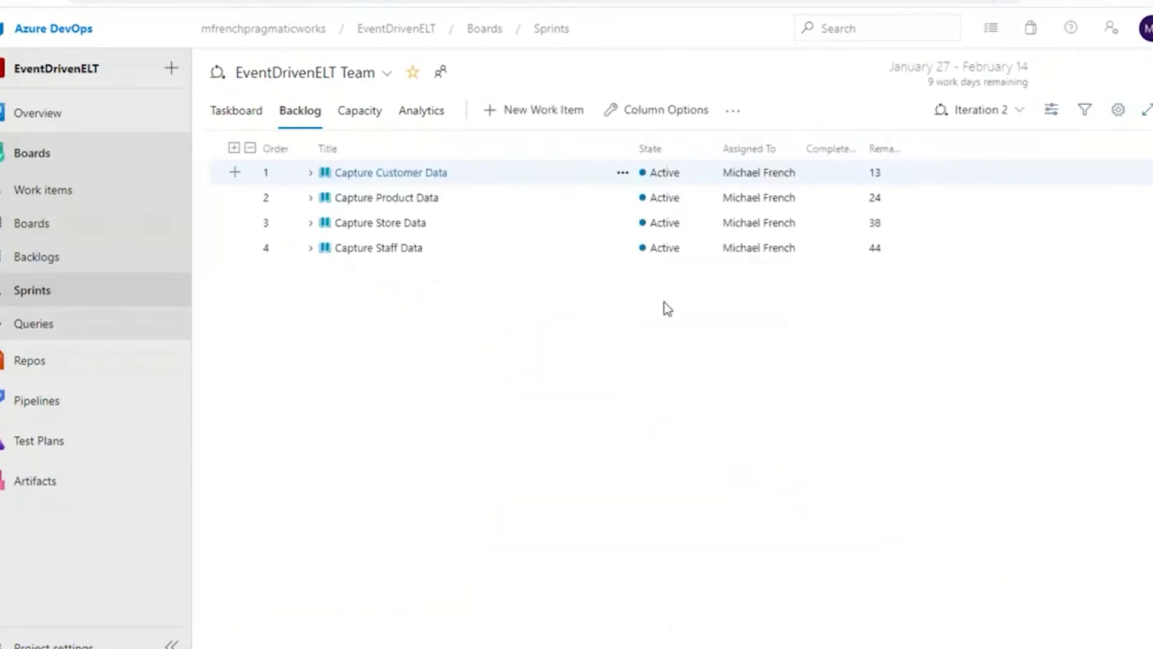
left_click(311, 199)
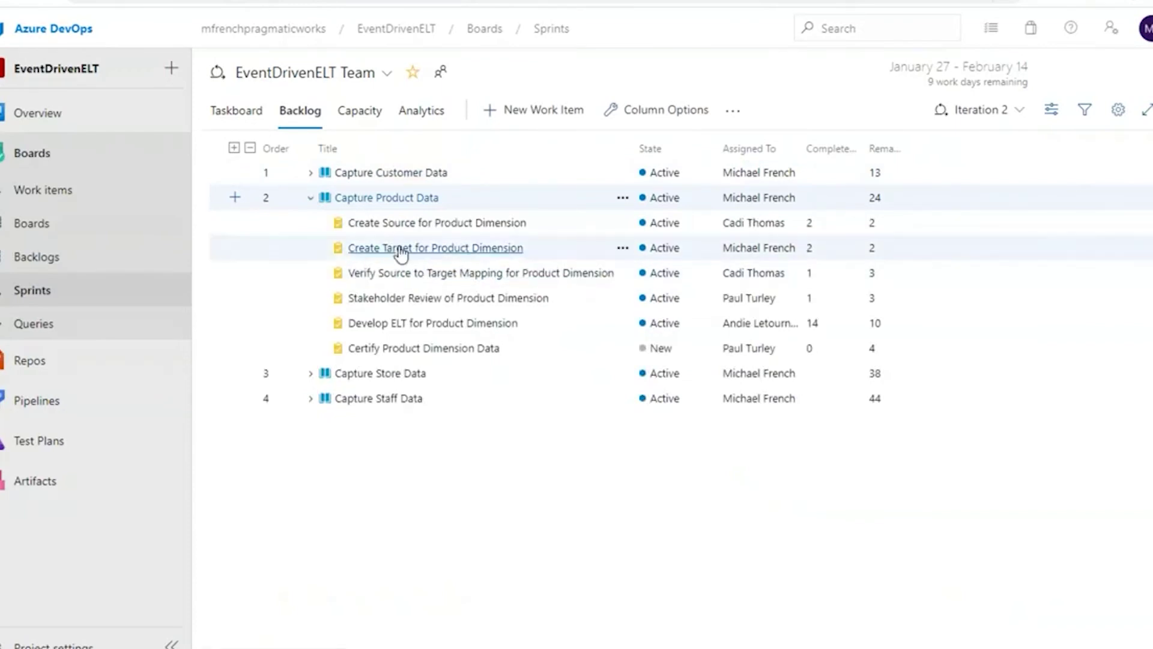
left_click(417, 328)
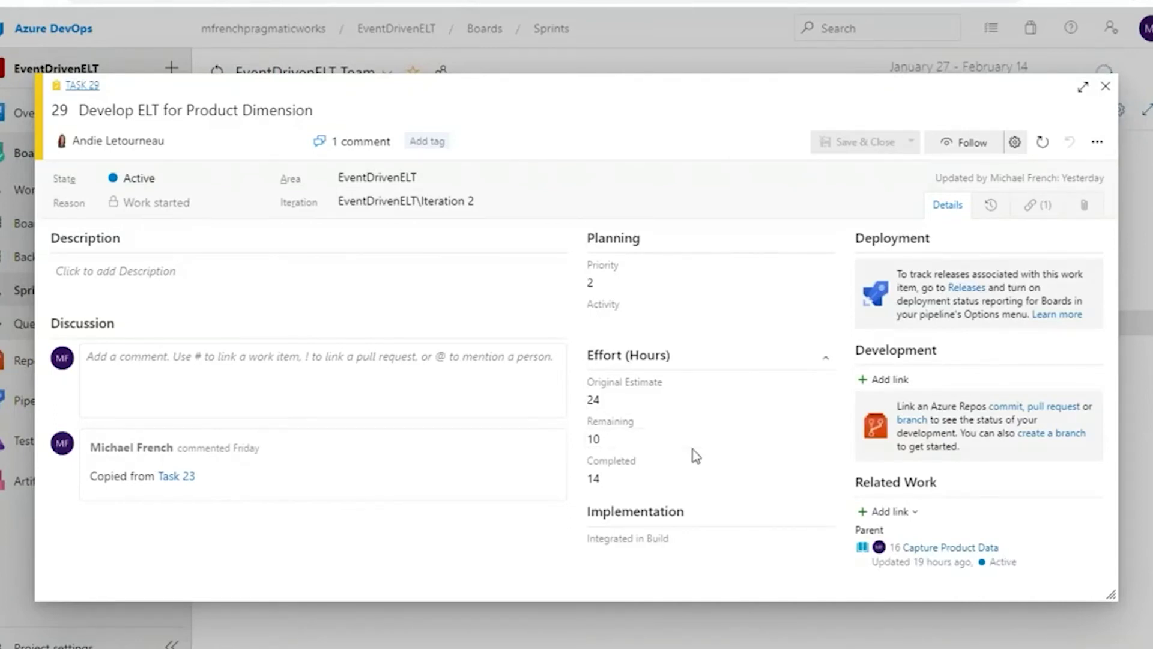
left_click(652, 440)
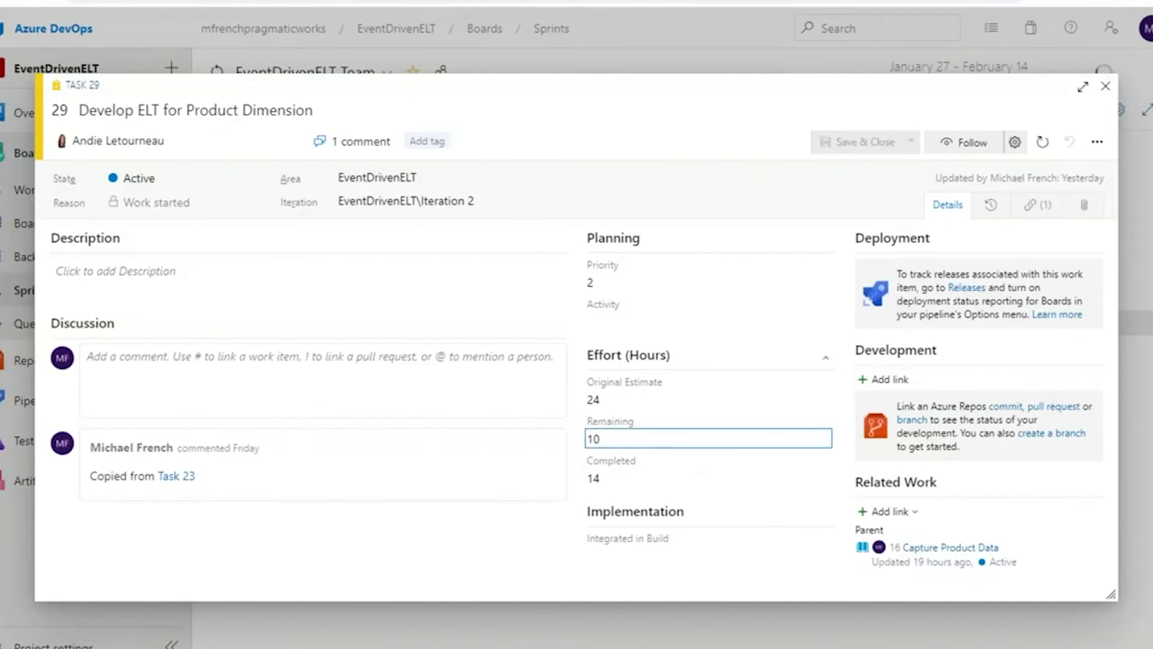
left_click(648, 473)
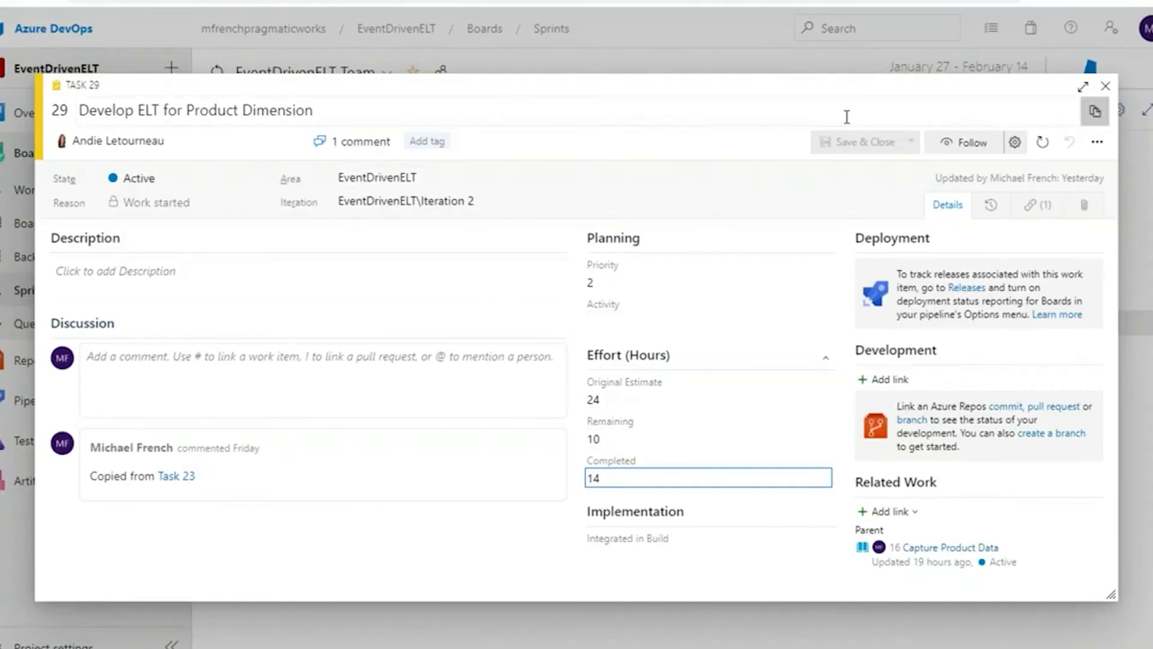
left_click(1107, 90)
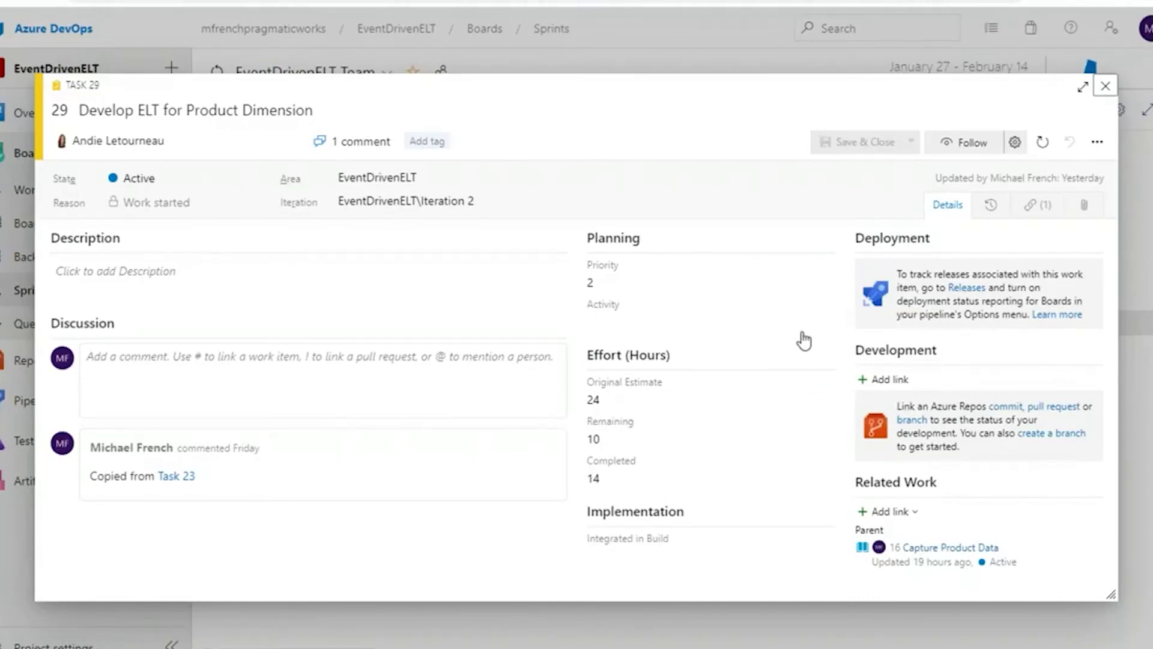
key("Escape")
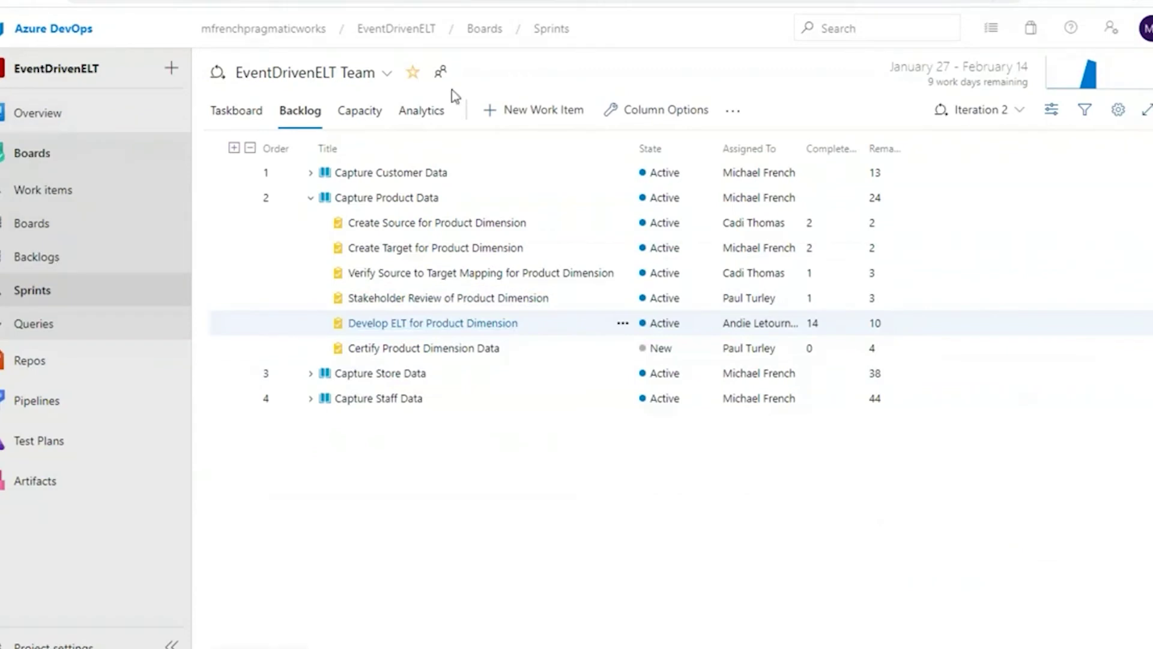
left_click(414, 114)
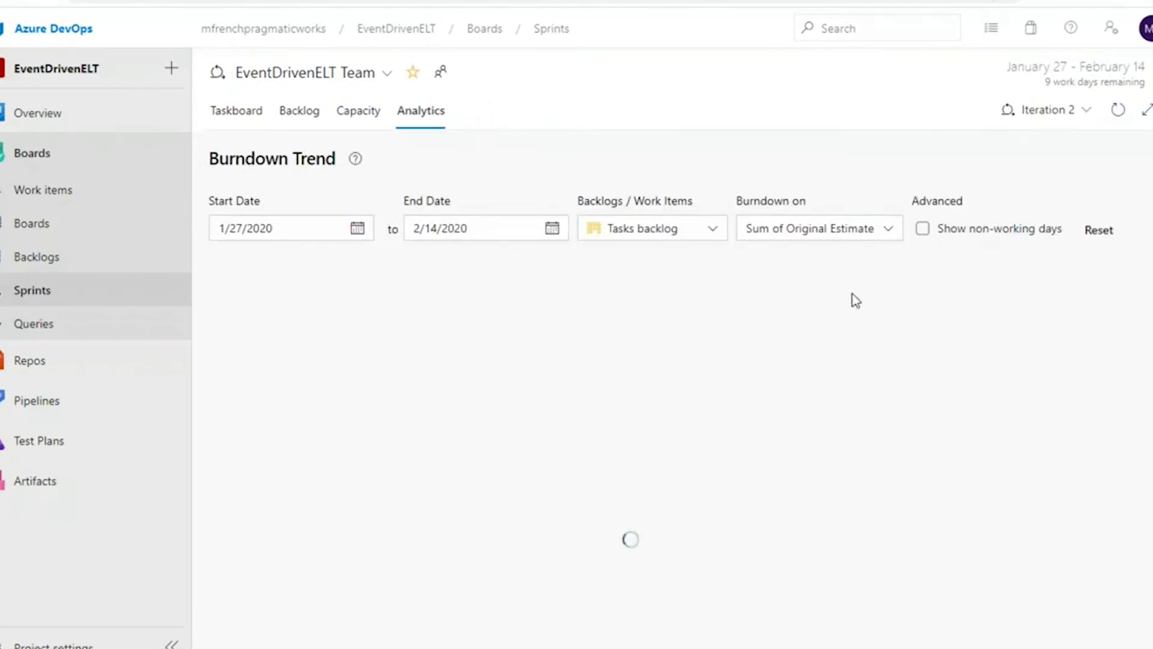
- Base the Iteration 2 burndown on Sum of Remaining Work
left_click(887, 233)
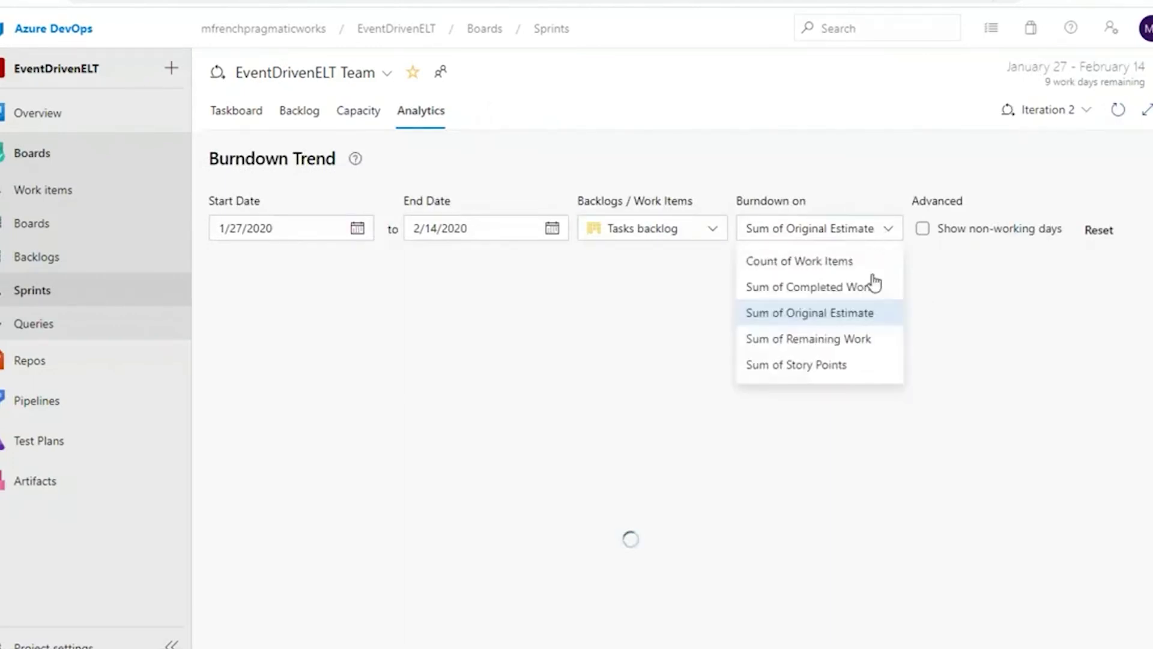
left_click(843, 340)
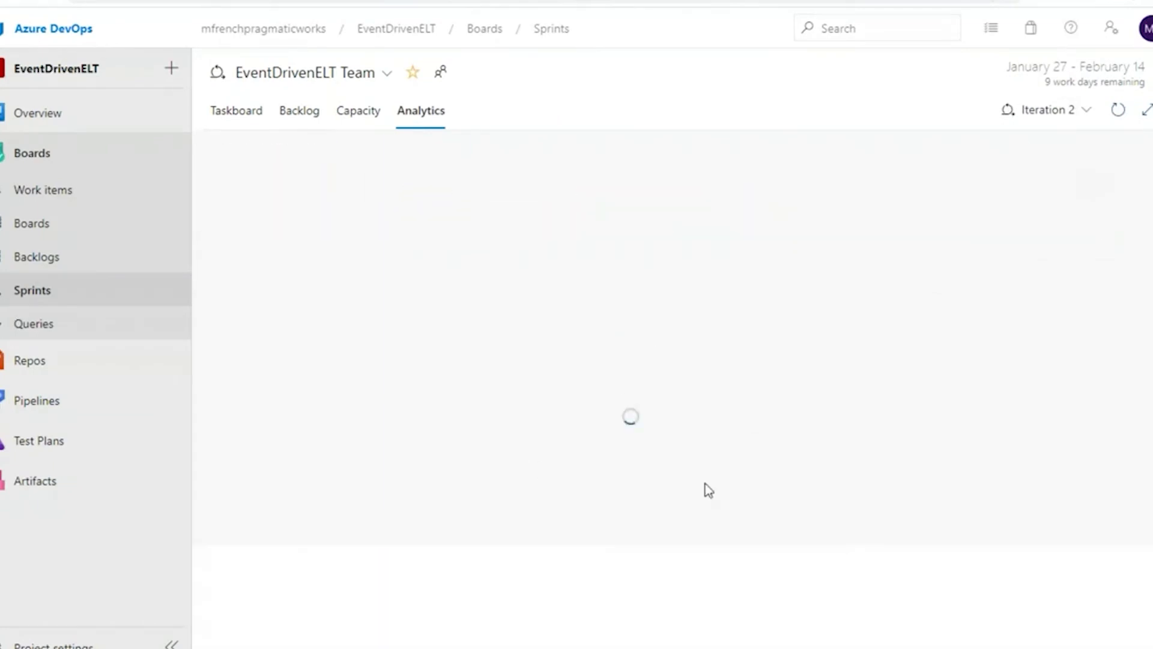
scroll(707, 496, "down", 1)
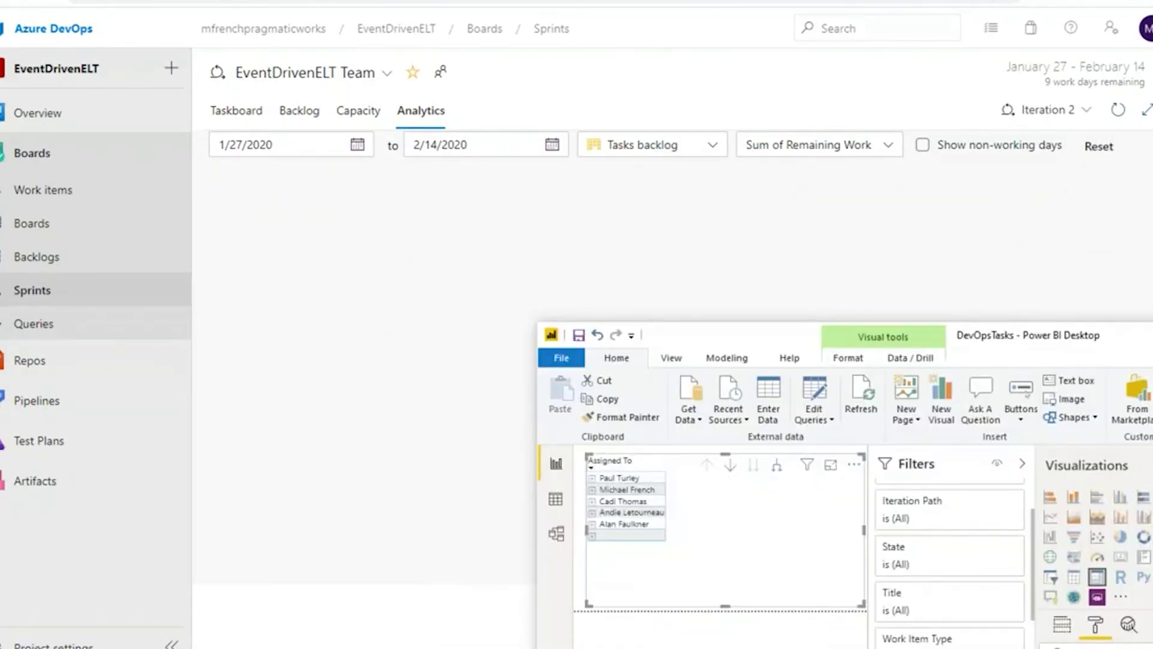
- Switch to the DevOpsTasks report in Power BI Desktop and check its recent Azure DevOps source and the Tasks - Last 30 days table
left_click_drag(1152, 343, 922, 176)
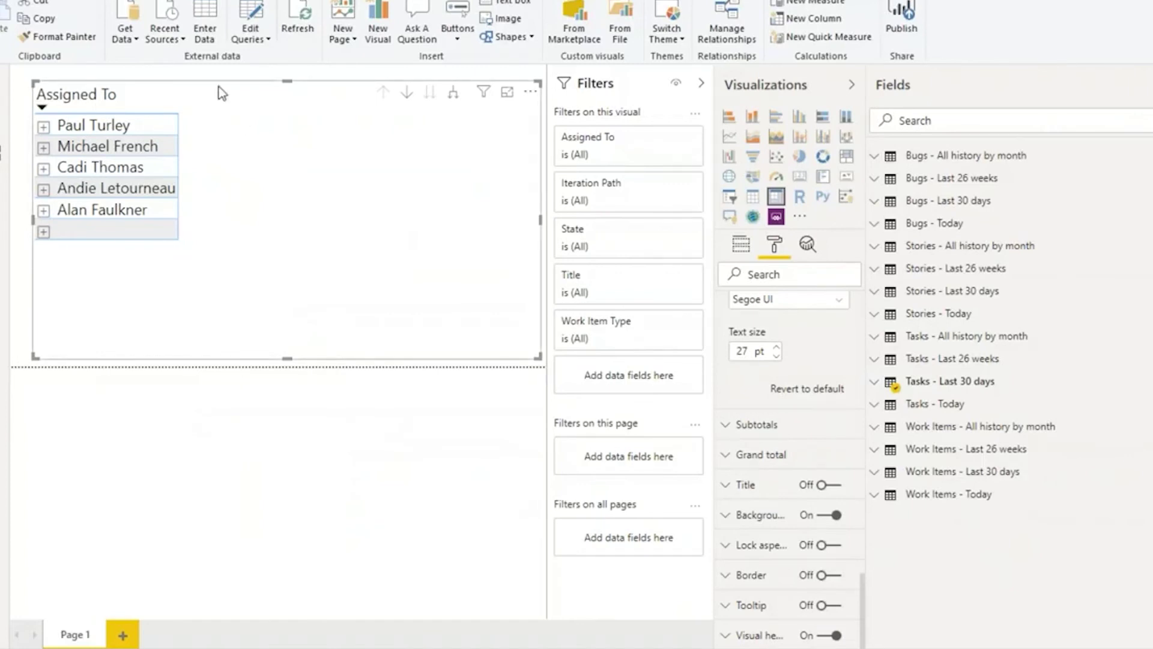
left_click(181, 41)
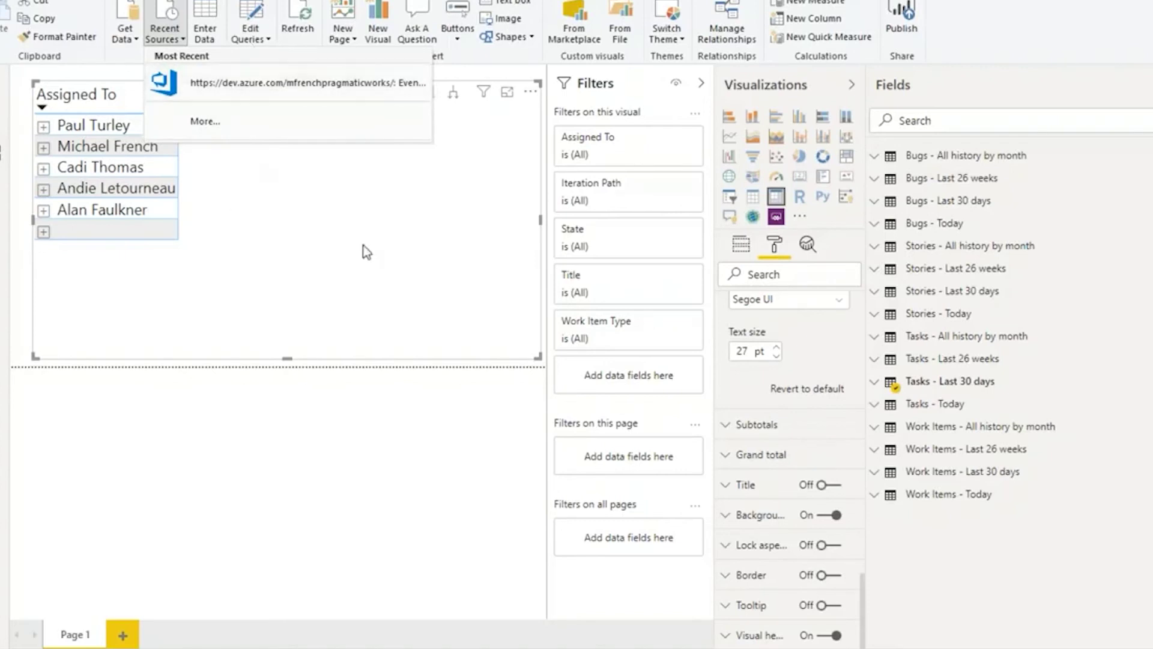
left_click(335, 288)
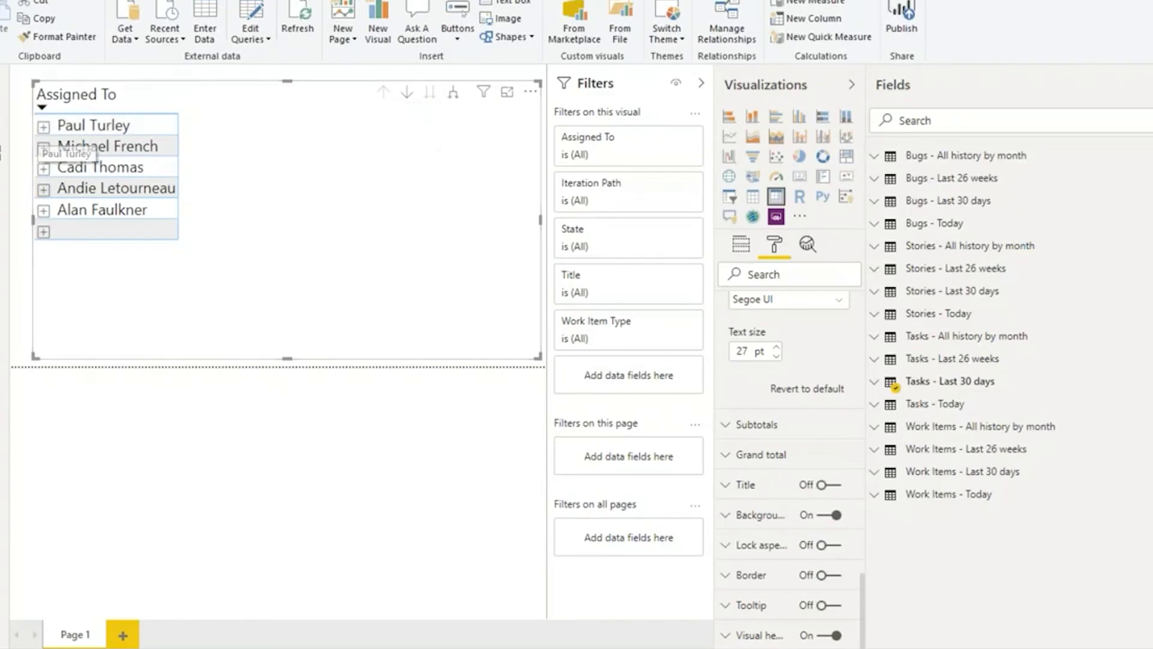
mouse_move(946, 389)
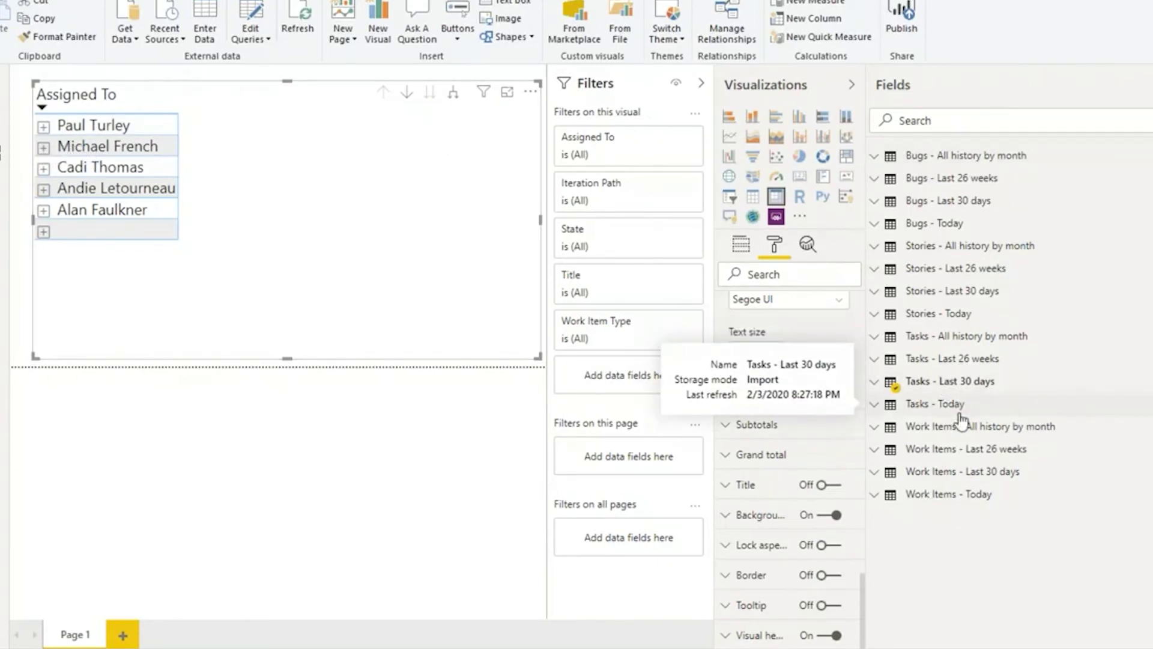
- Drill into the first assignee's New tasks under the EventDrivenELT iteration path in the matrix, and collapse that path
left_click(51, 126)
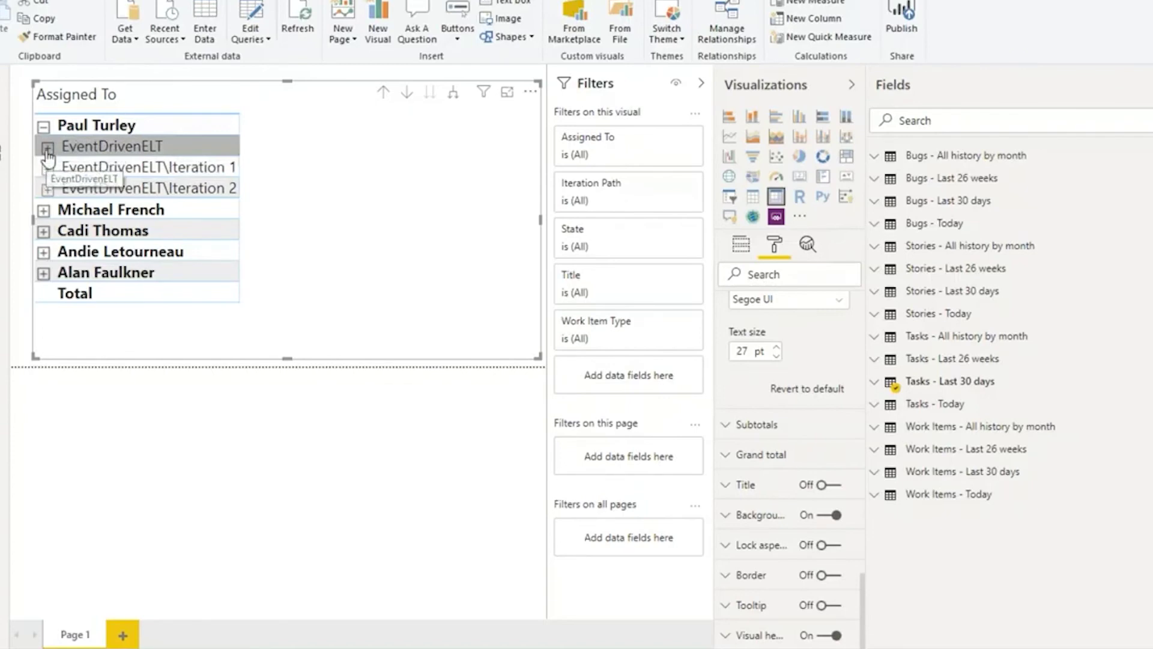
left_click(48, 148)
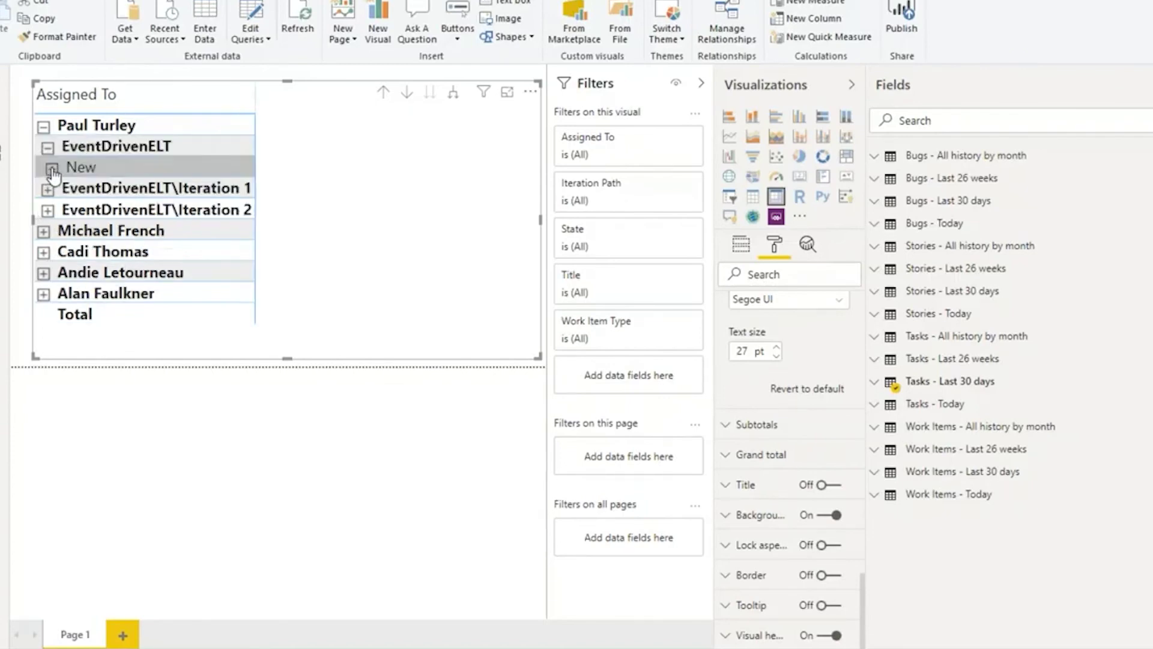
left_click(52, 169)
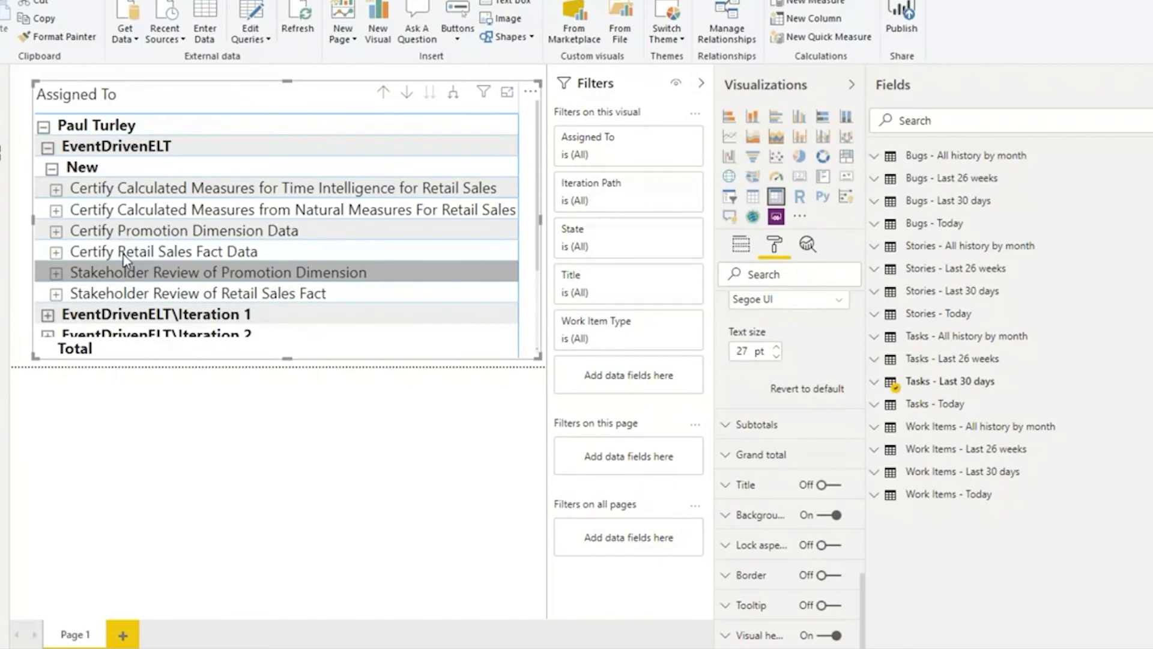
left_click(48, 147)
- Review the first assignee's Closed tasks under EventDrivenELT\Iteration 1, and collapse that iteration
left_click(47, 168)
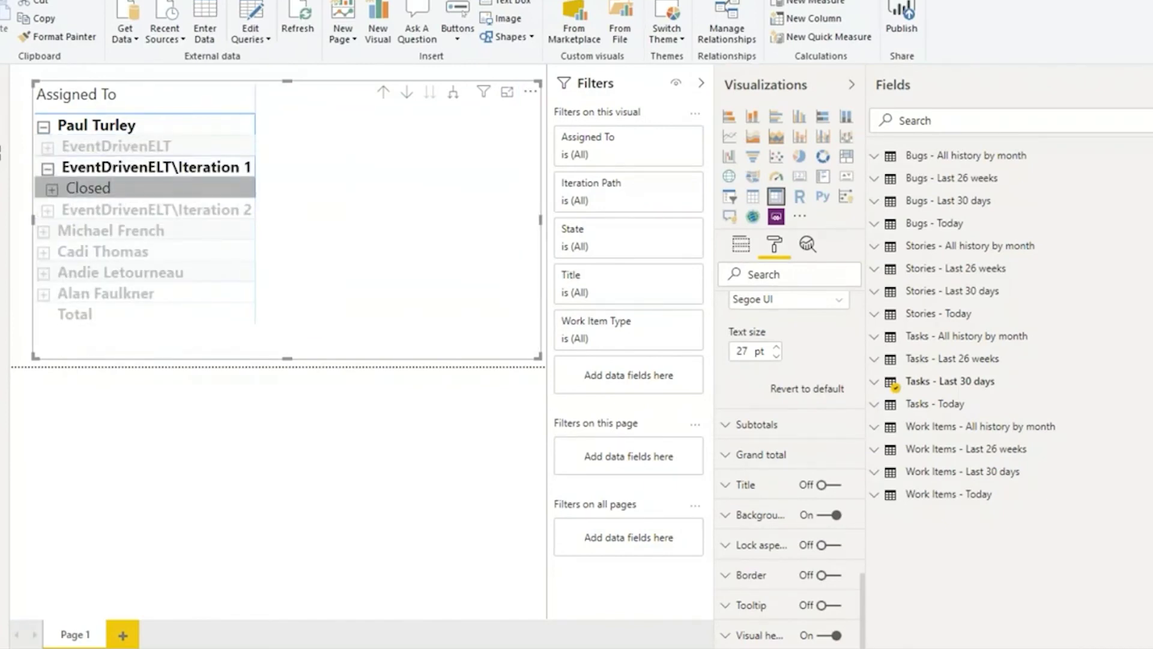
left_click(51, 189)
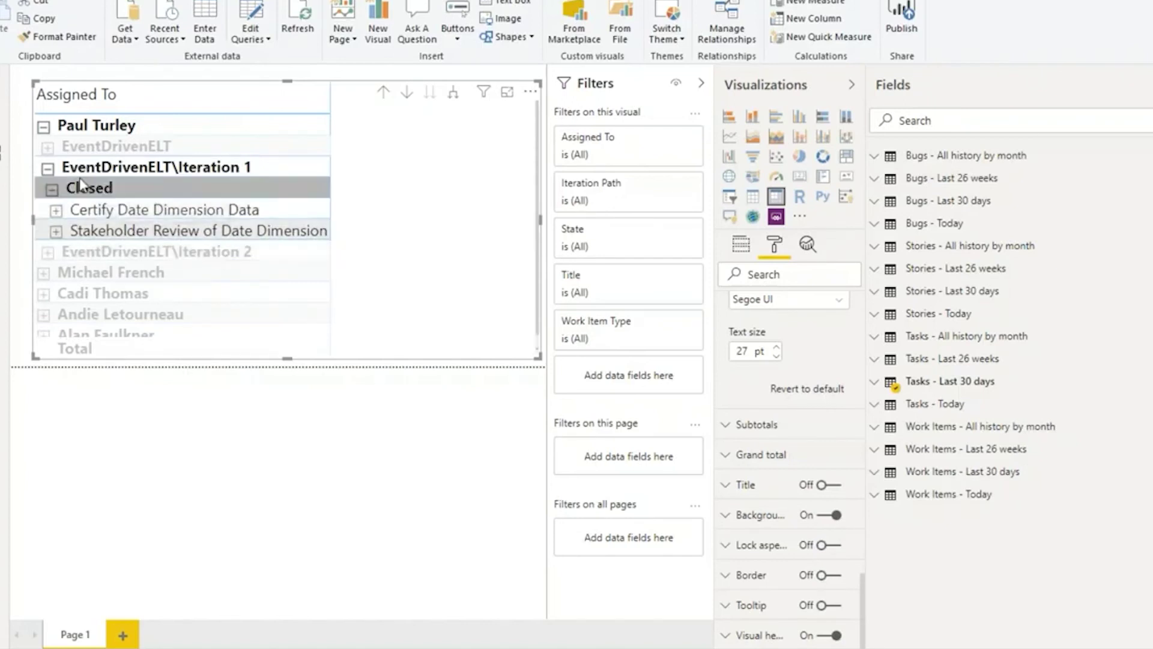
left_click(48, 170)
- Examine the first assignee's Active, Closed and New tasks under EventDrivenELT\Iteration 2, and collapse that iteration
left_click(47, 189)
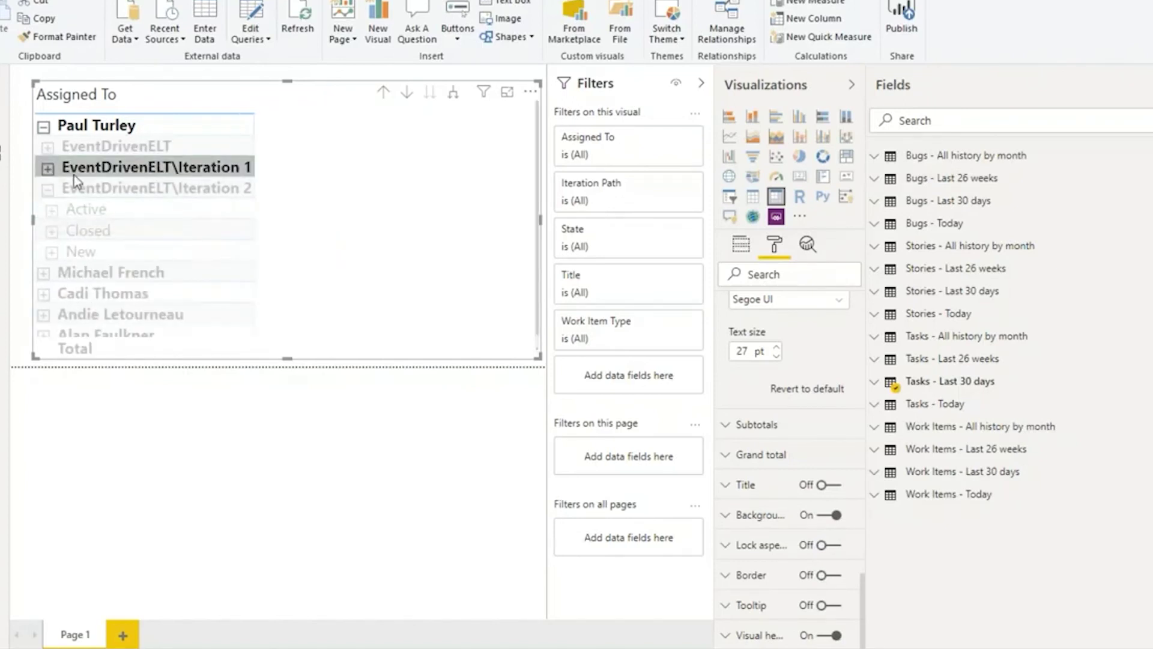
left_click(113, 188)
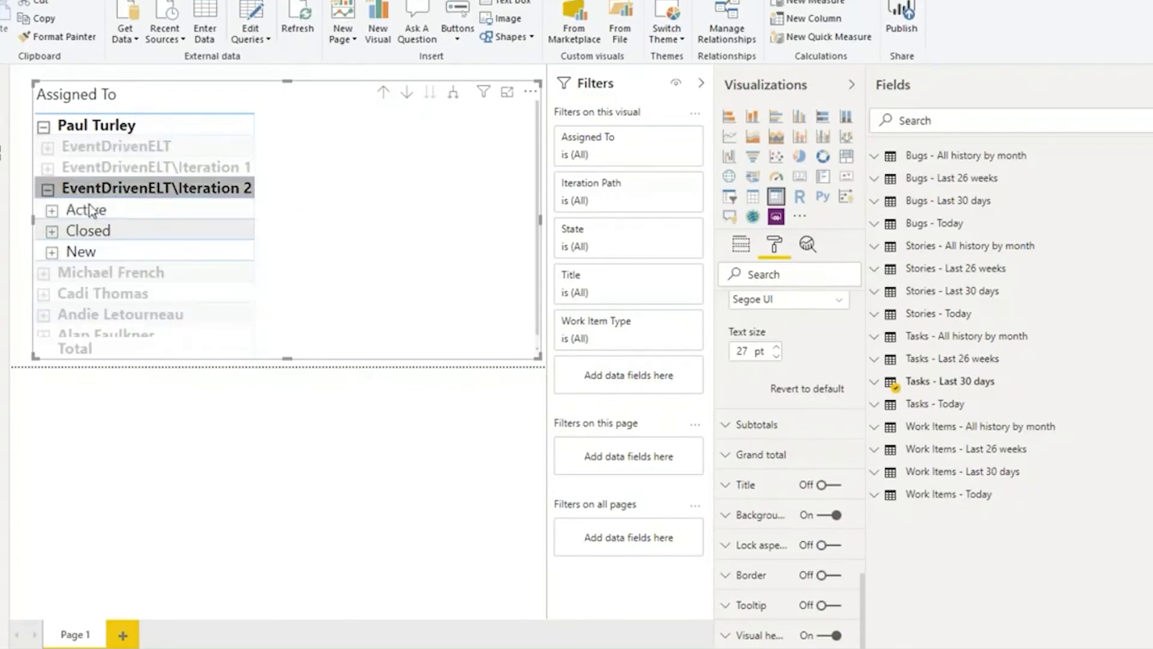
left_click(53, 212)
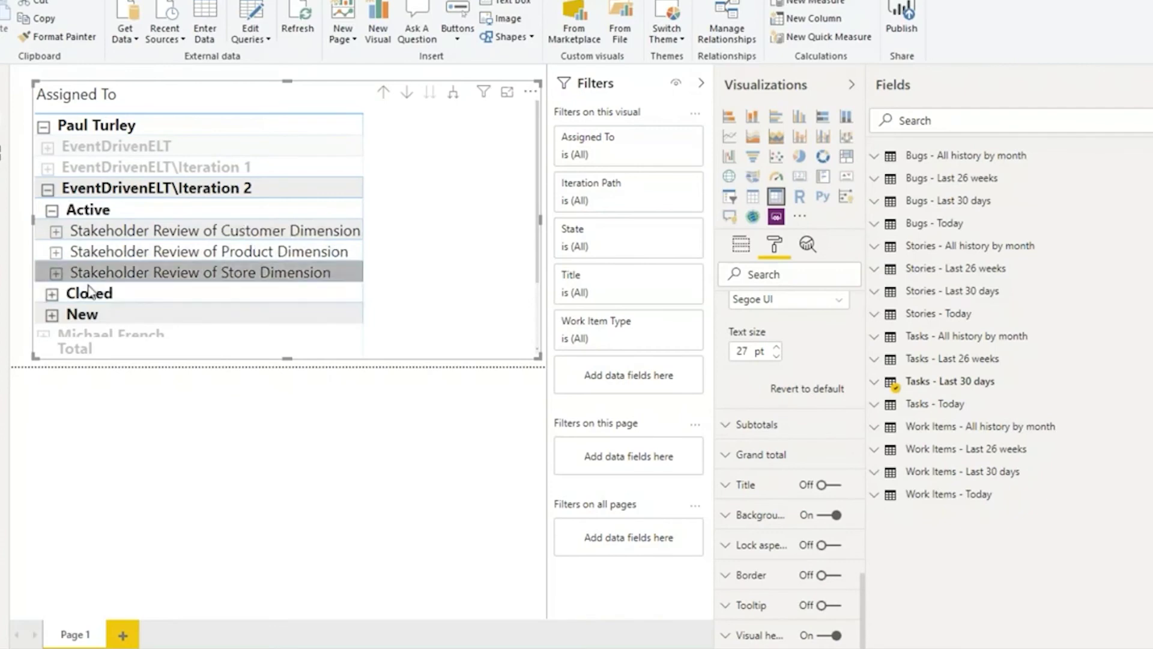
left_click(51, 294)
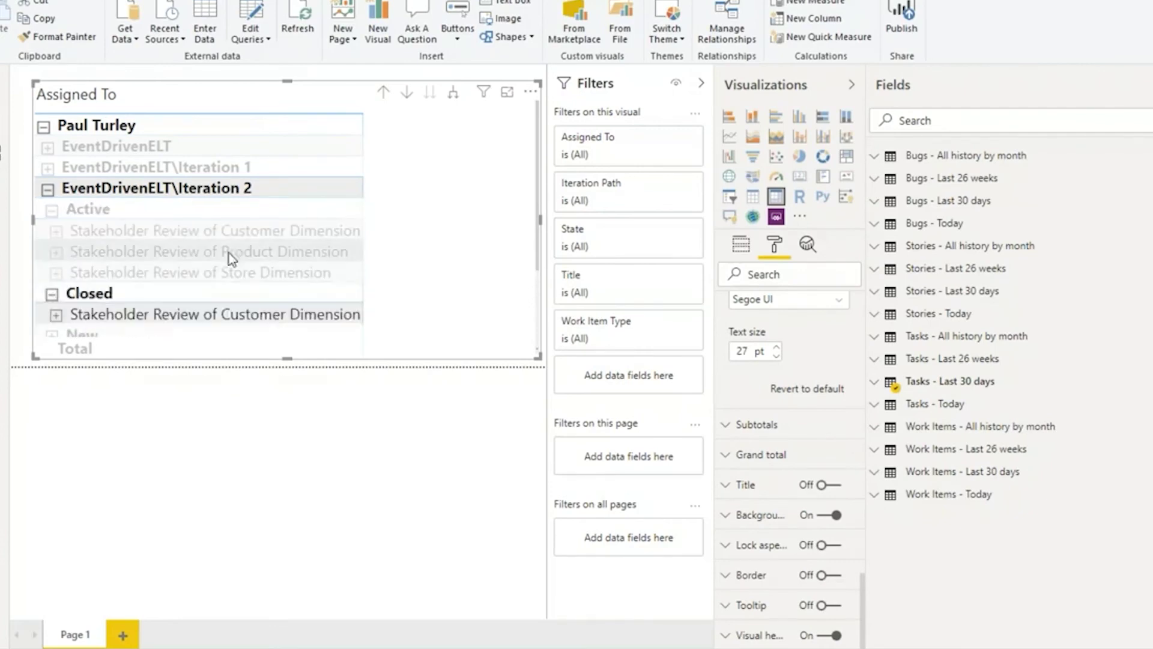
scroll(230, 258, "down", 2)
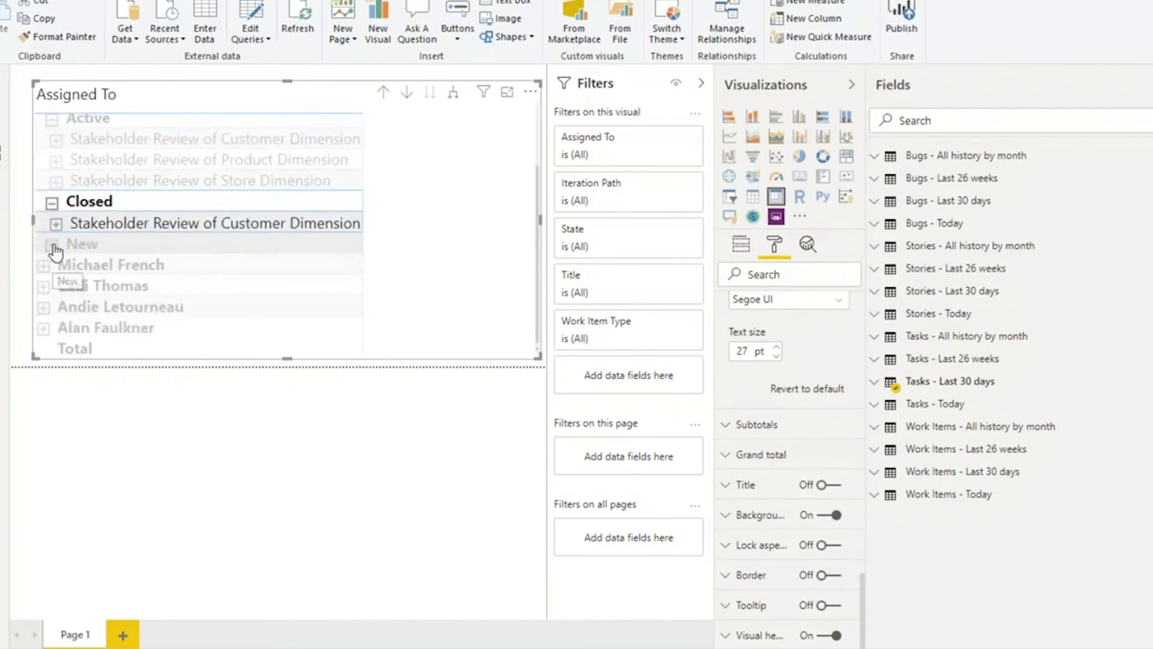
left_click(52, 246)
scroll(257, 269, "down", 1)
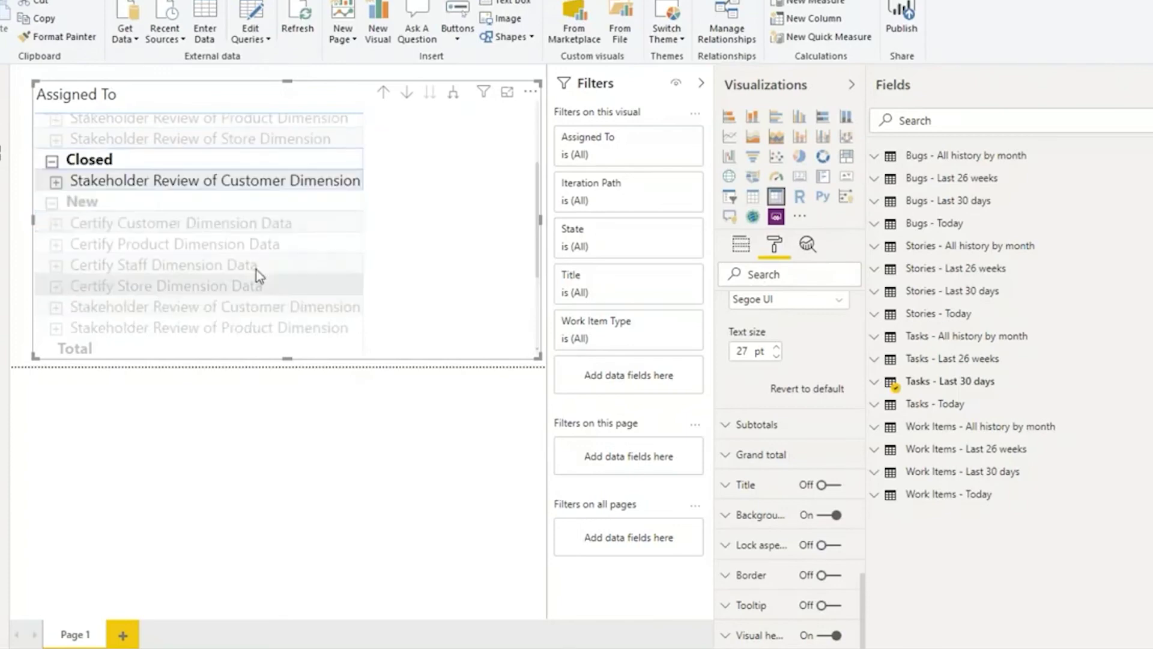
scroll(257, 269, "down", 2)
scroll(257, 269, "up", 1)
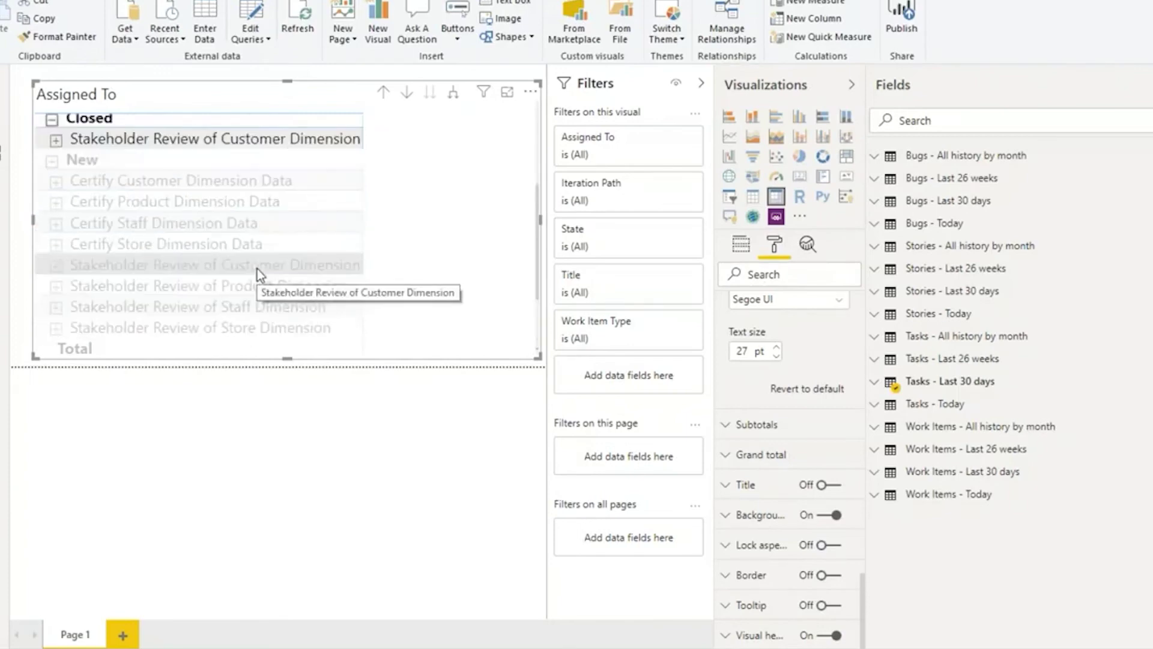
scroll(257, 268, "up", 4)
left_click(47, 188)
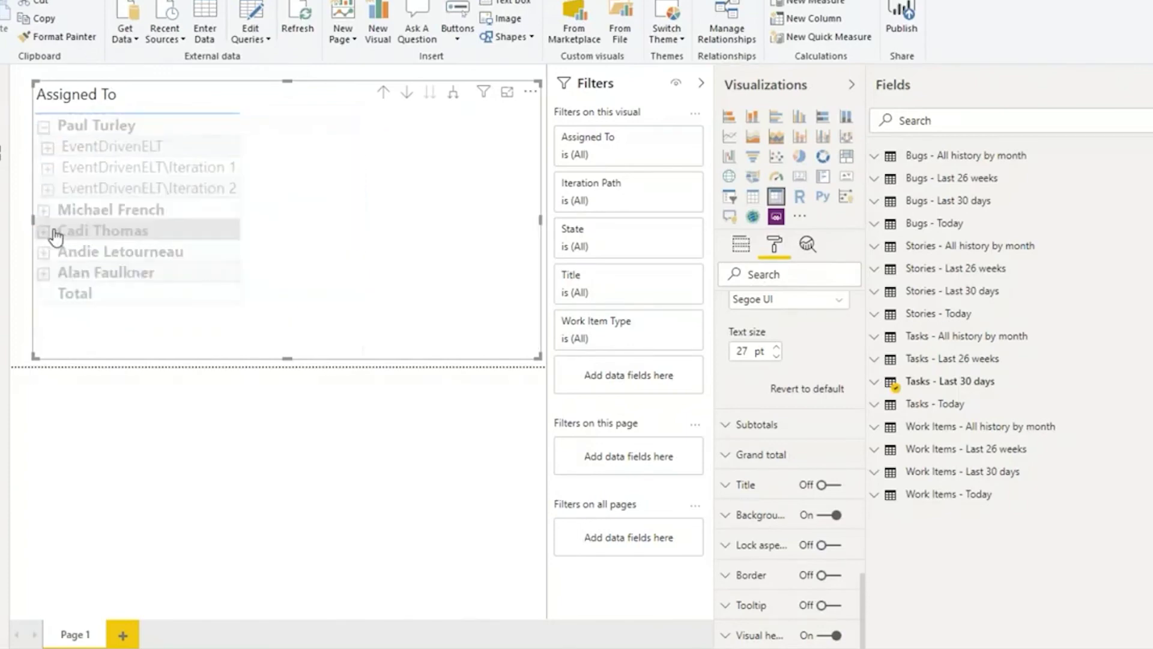